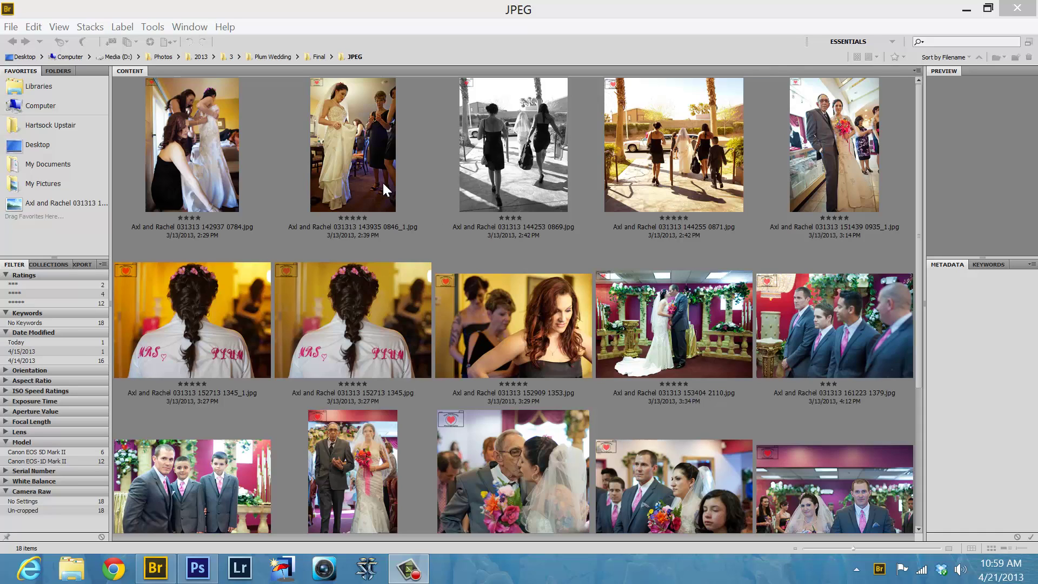
- Dismiss the Tools menu and open the Photo Downloader with Get Photos from Camera
{"action": "left_click", "coordinate": [147, 27]}
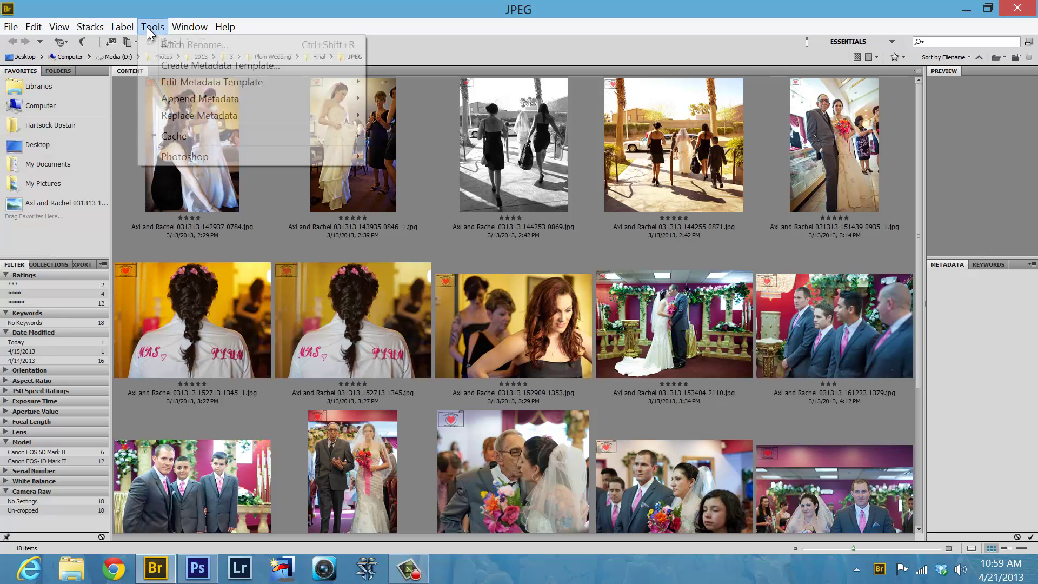
{"action": "left_click", "coordinate": [153, 27]}
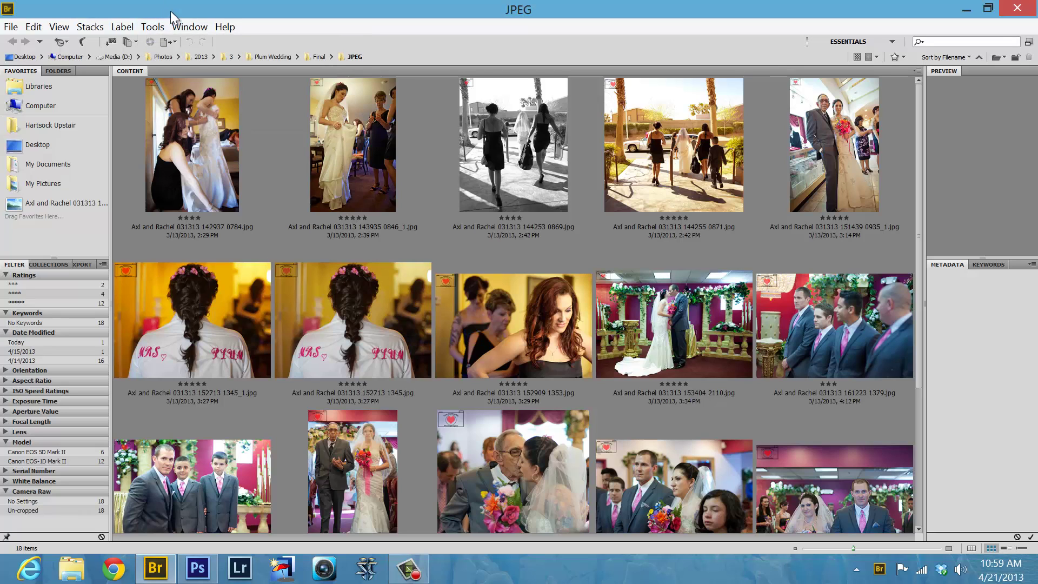
{"action": "left_click", "coordinate": [112, 43]}
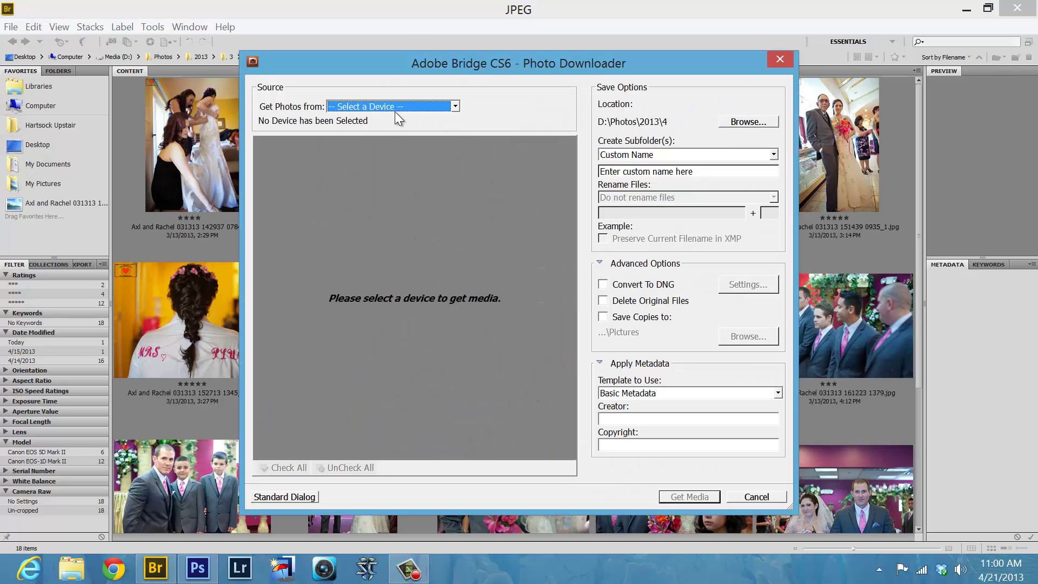
- Choose Canon EOS 5D Mark II as the source, listing its 10 CR2 files (232.6MB)
{"action": "left_click", "coordinate": [394, 111]}
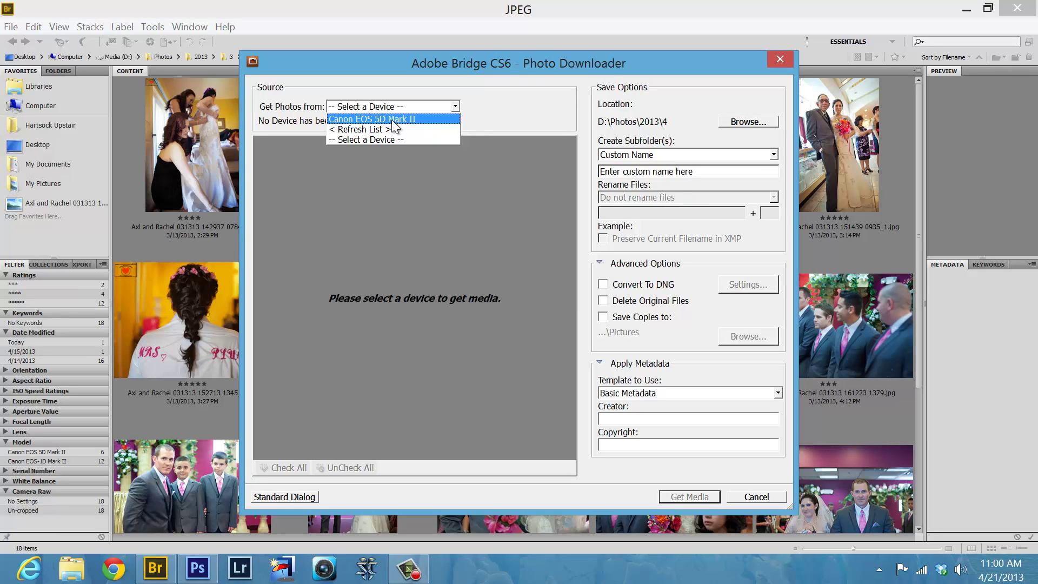
{"action": "left_click", "coordinate": [392, 120]}
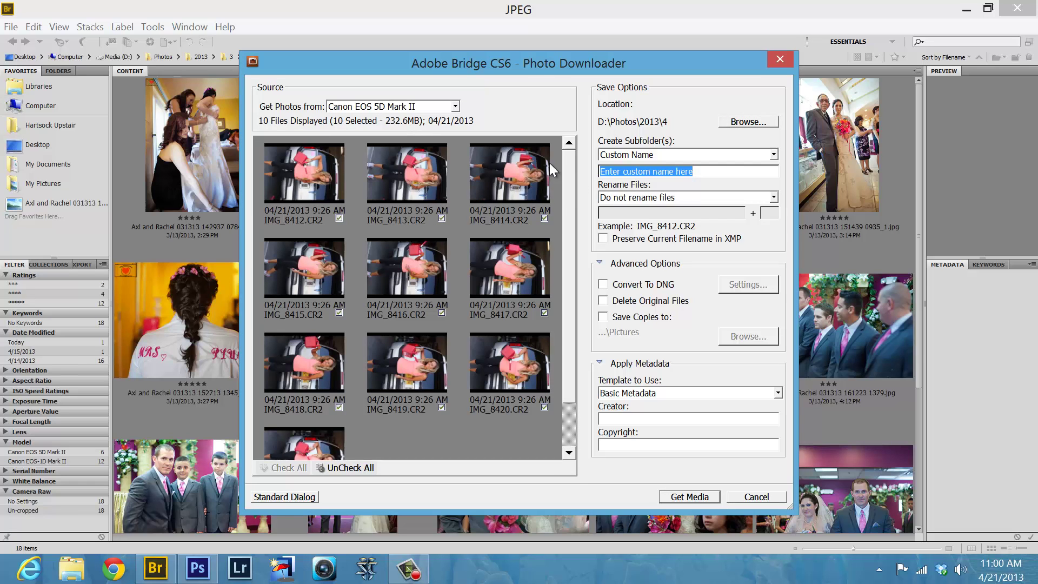
{"action": "left_click_drag", "start_coordinate": [567, 202], "coordinate": [390, 164]}
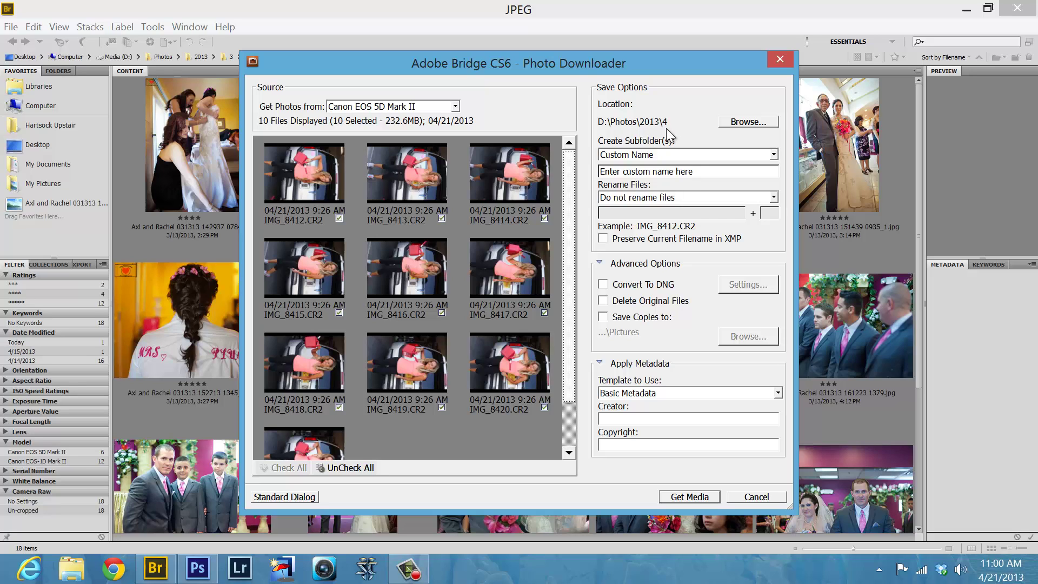
- In the Browse folder picker, expand Libraries > Pictures > Photos (D:) and select the 2013 folder
{"action": "left_click", "coordinate": [743, 123]}
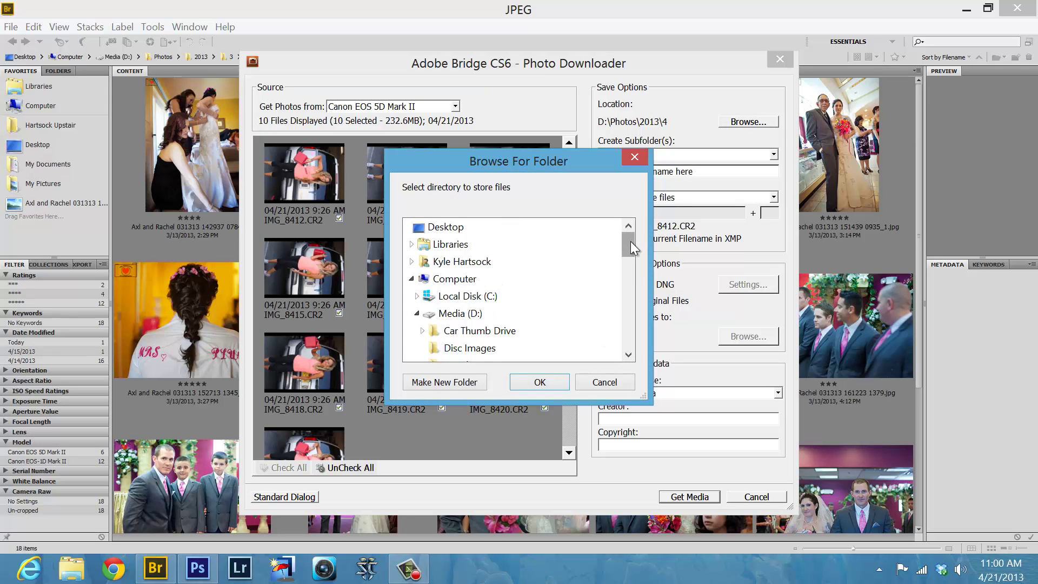
{"action": "left_click_drag", "start_coordinate": [630, 241], "coordinate": [630, 238]}
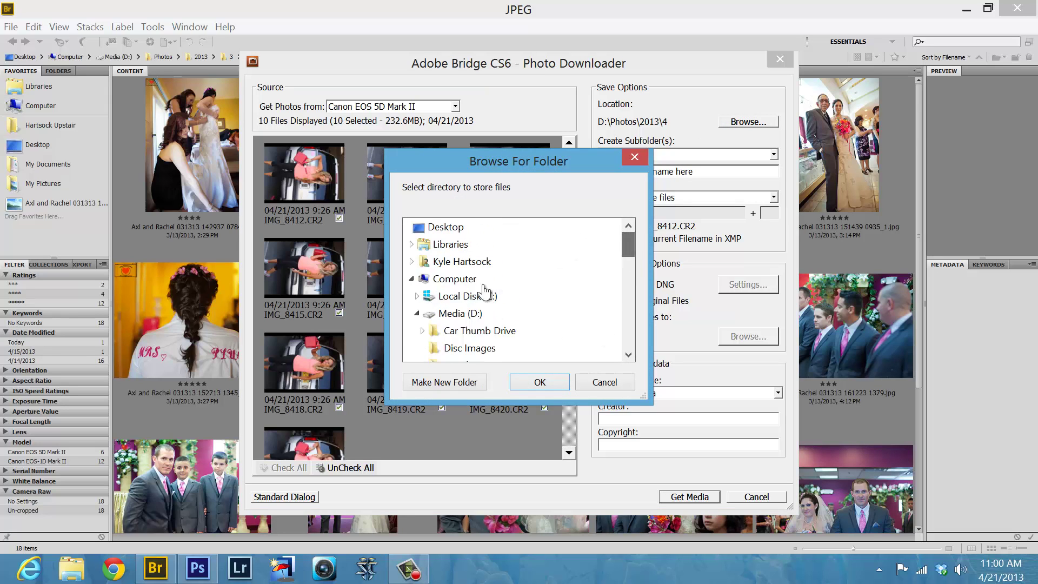
{"action": "left_click", "coordinate": [411, 280]}
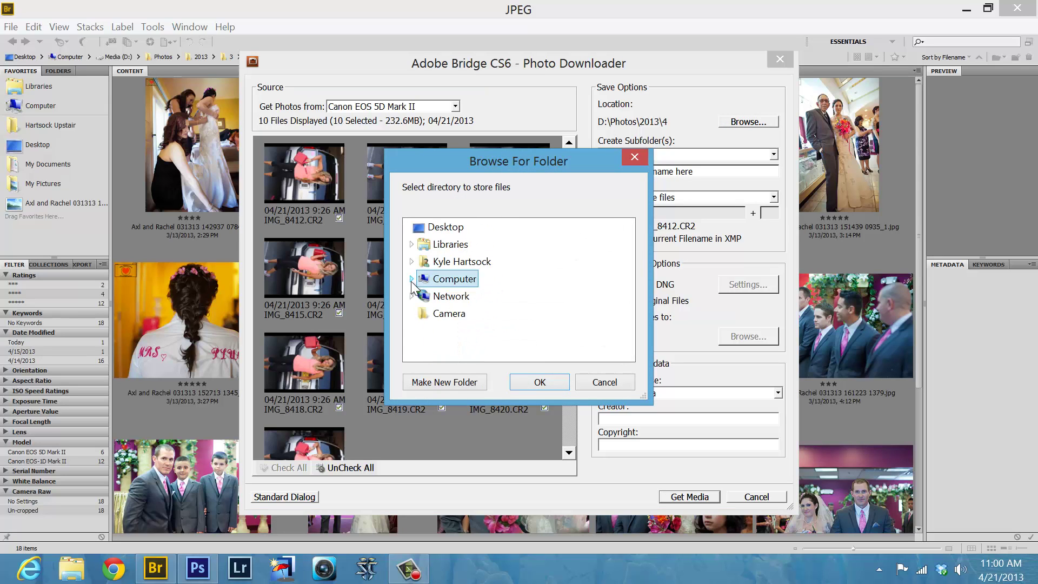
{"action": "left_click", "coordinate": [412, 244]}
{"action": "left_click", "coordinate": [416, 313]}
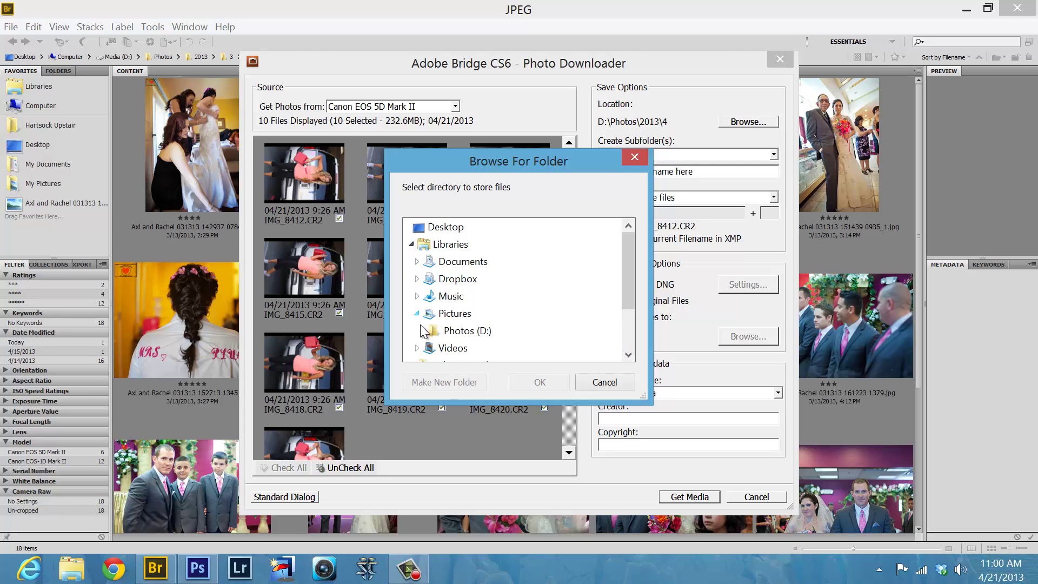
{"action": "left_click", "coordinate": [422, 331]}
{"action": "scroll", "coordinate": [452, 331], "scroll_direction": "down", "scroll_amount": 2}
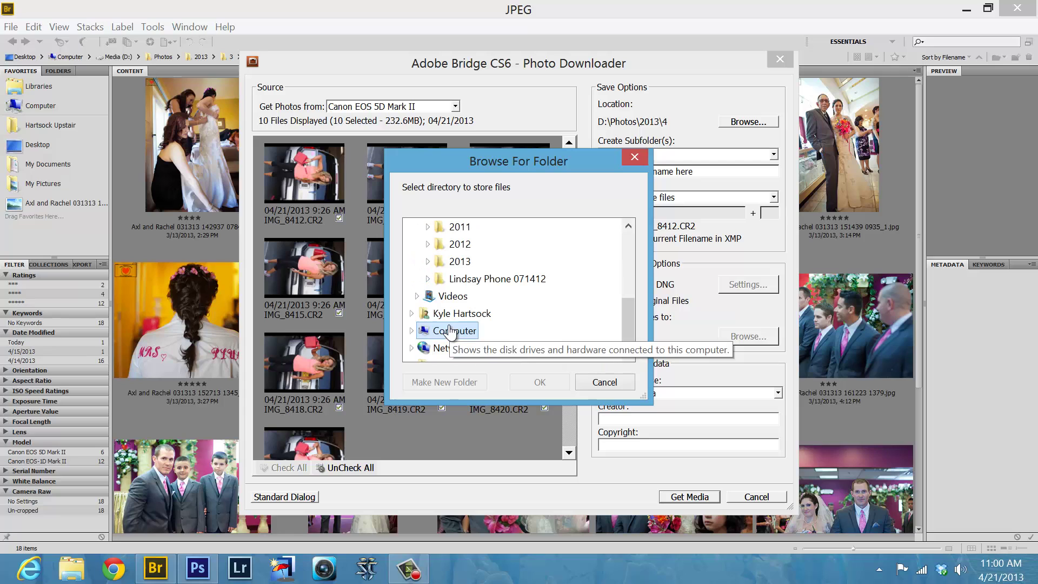
{"action": "left_click", "coordinate": [428, 261]}
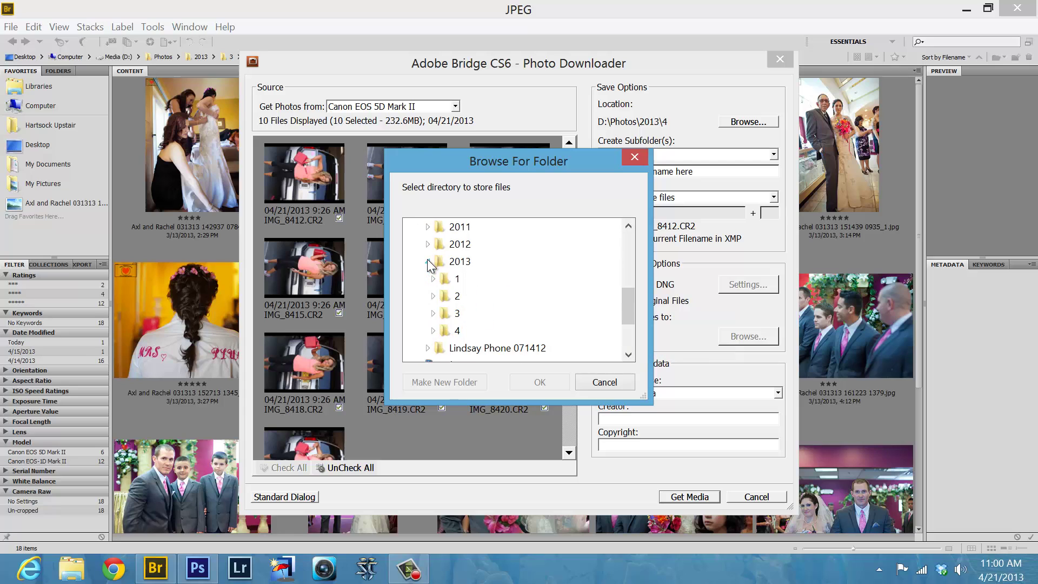
{"action": "left_click", "coordinate": [460, 263]}
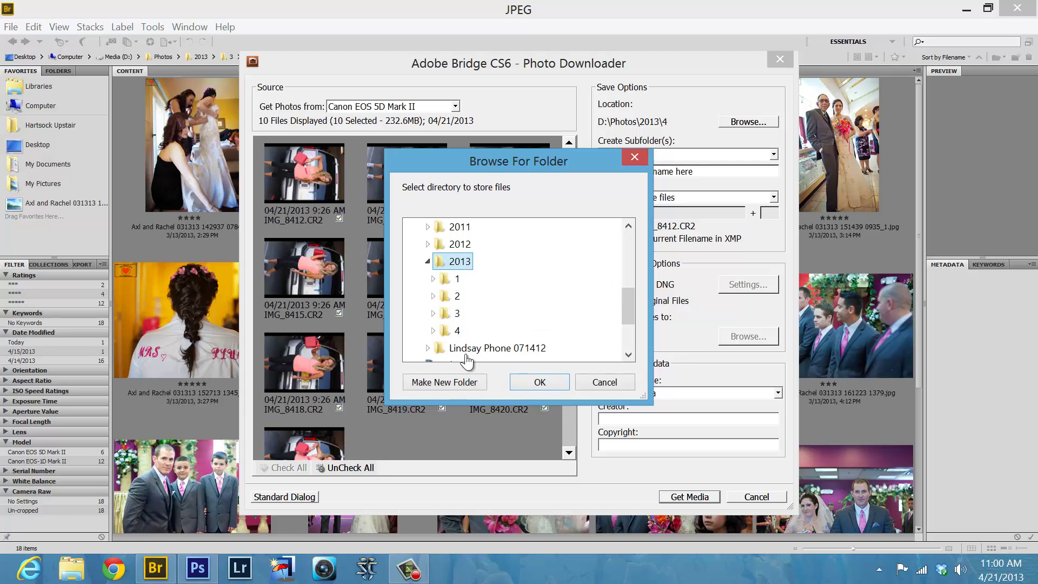
- Create folders 5 and 6 inside 2013, then select folder 4 as the destination
{"action": "left_click", "coordinate": [456, 380]}
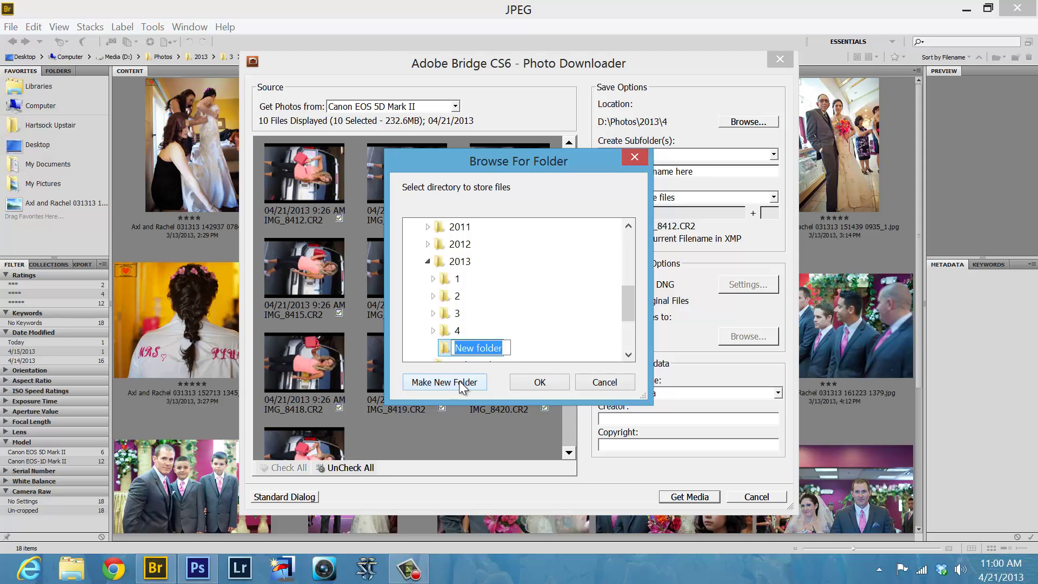
{"action": "key", "text": "Return"}
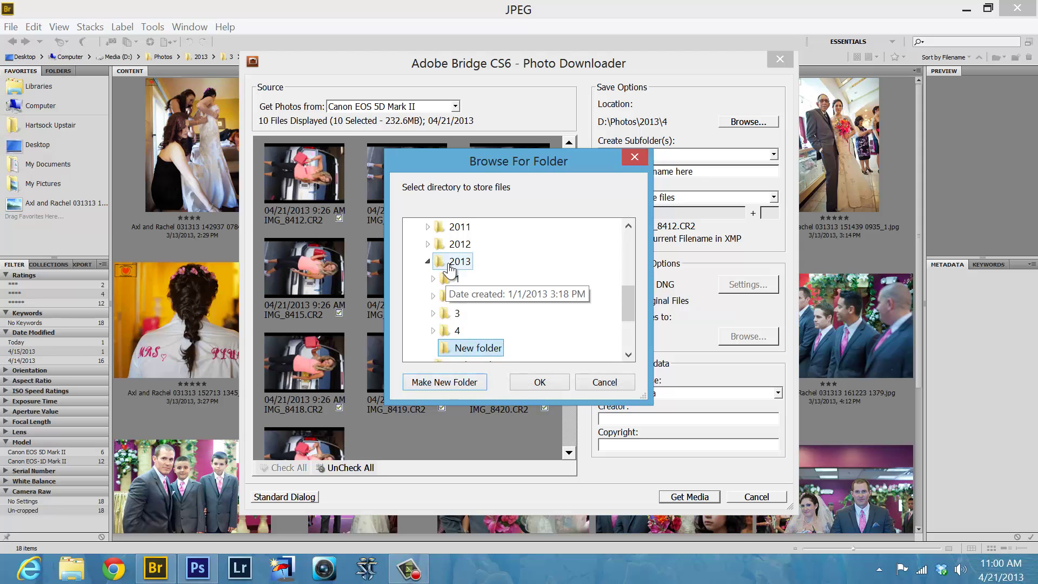
{"action": "left_click", "coordinate": [445, 386]}
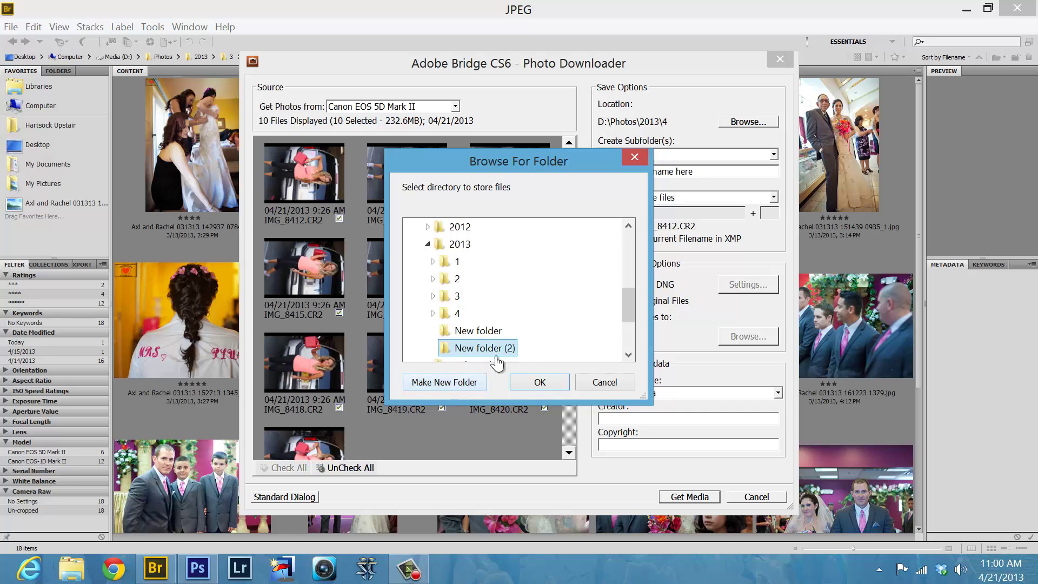
{"action": "type", "text": "5"}
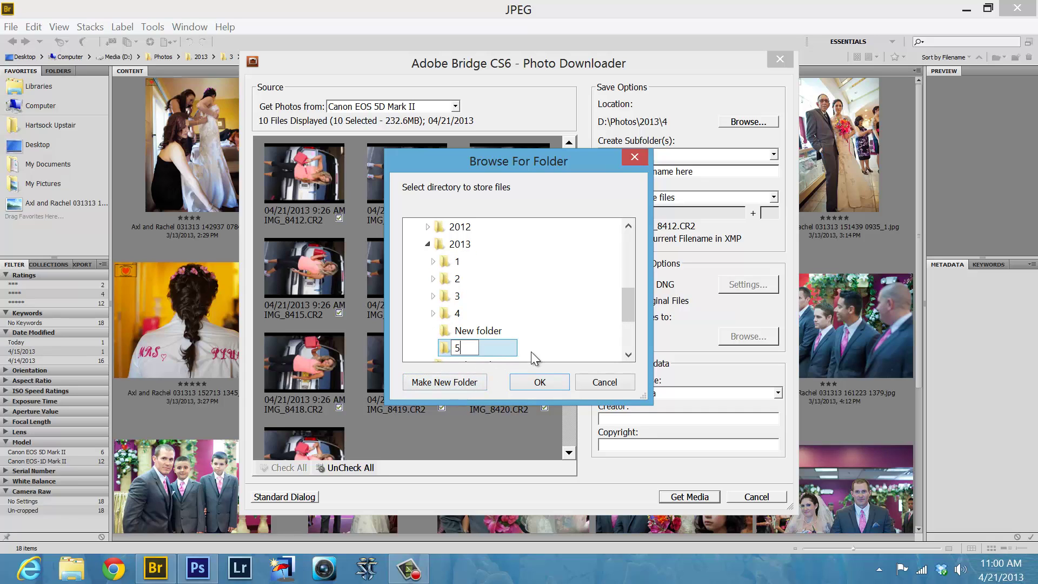
{"action": "key", "text": "Return"}
{"action": "left_click", "coordinate": [477, 347]}
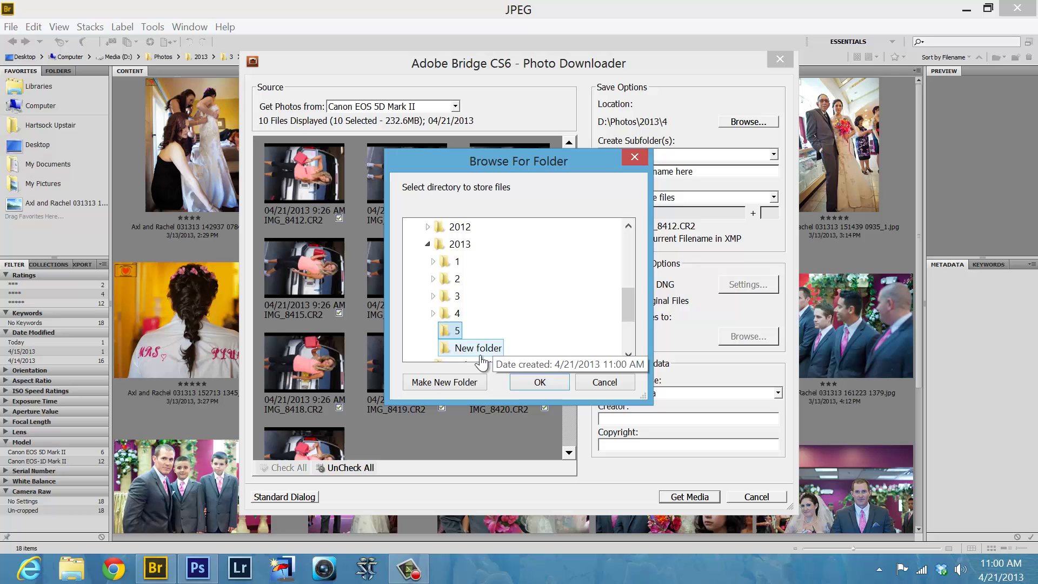
{"action": "left_click", "coordinate": [477, 347]}
{"action": "type", "text": "6"}
{"action": "key", "text": "Return"}
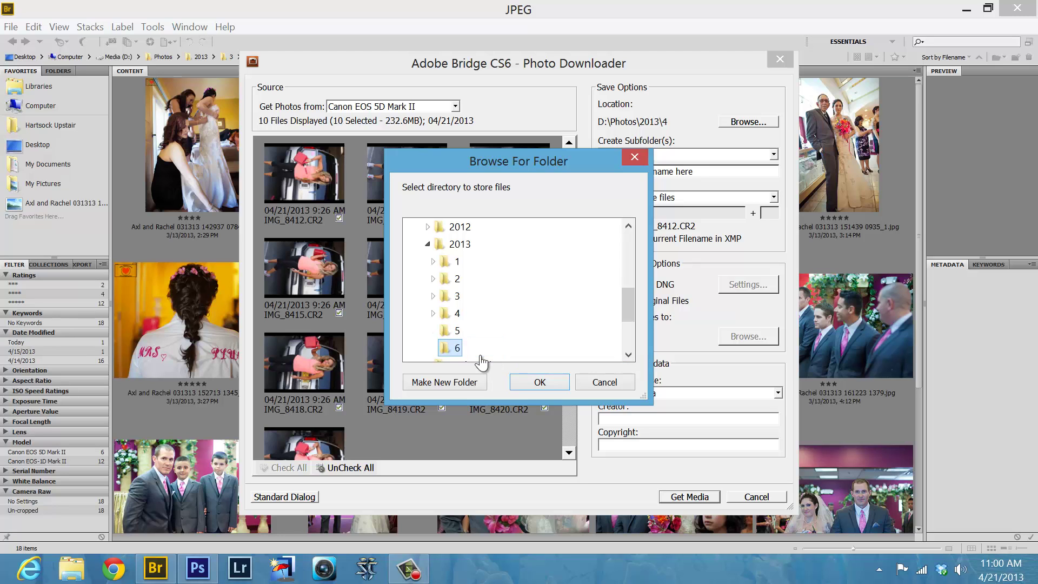
{"action": "left_click", "coordinate": [459, 317]}
- Confirm folder 4, enter a custom subfolder name for the gas can shoot, and download the ten photos
{"action": "left_click", "coordinate": [532, 382]}
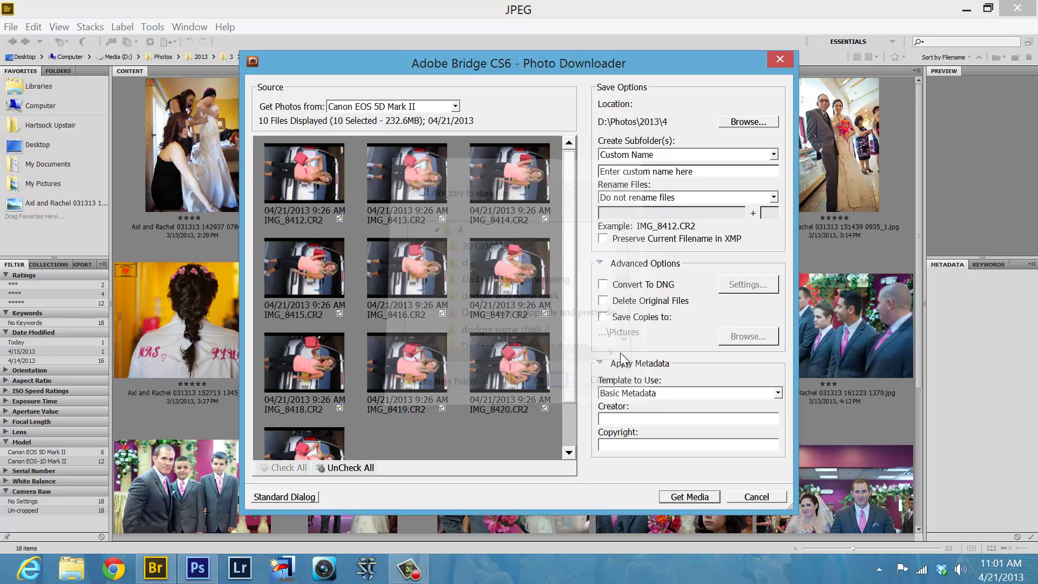
{"action": "left_click", "coordinate": [702, 168]}
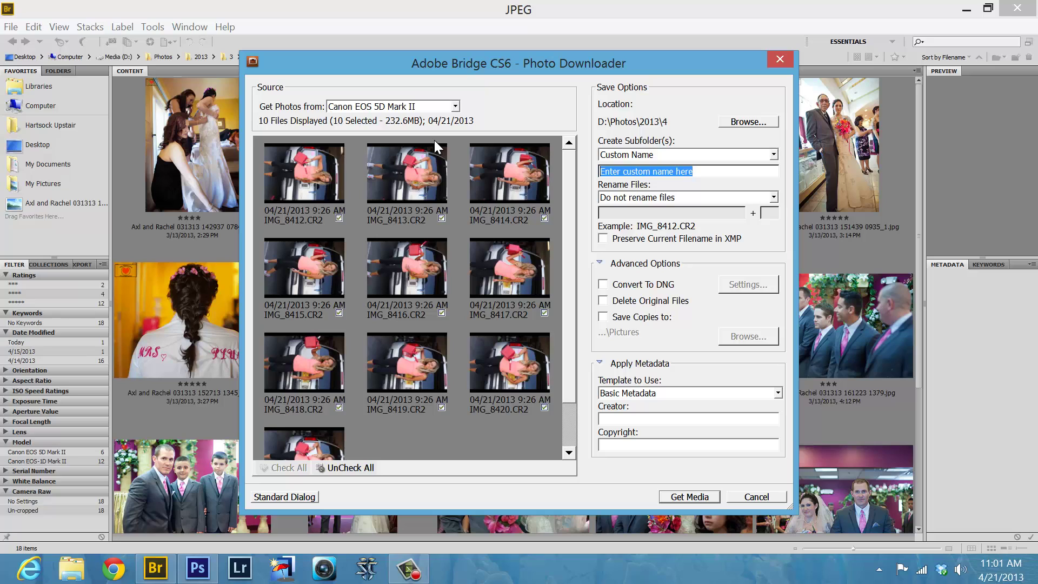
{"action": "type", "text": "Lindsay holds a"}
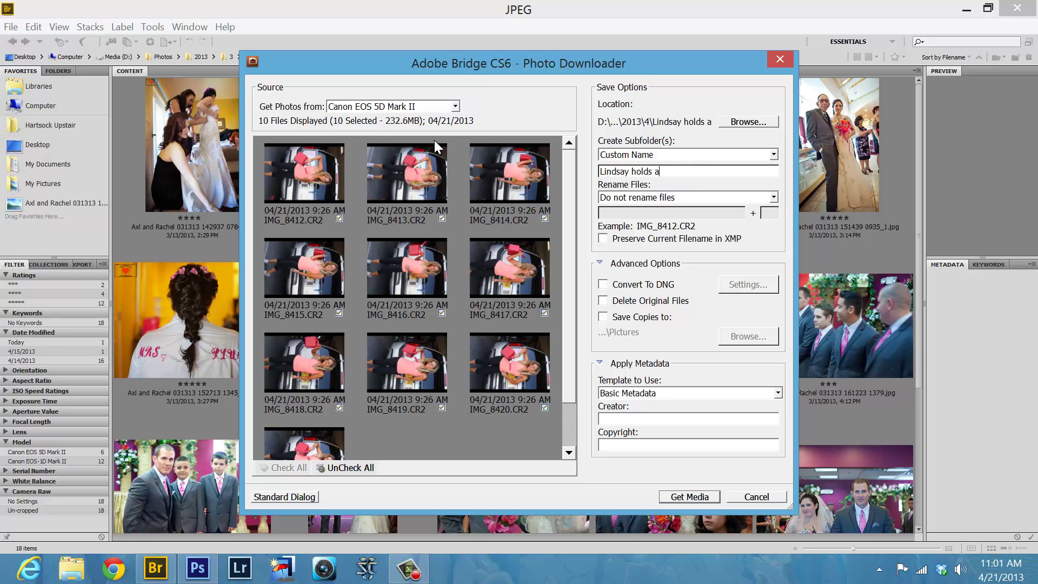
{"action": "type", "text": " gas can"}
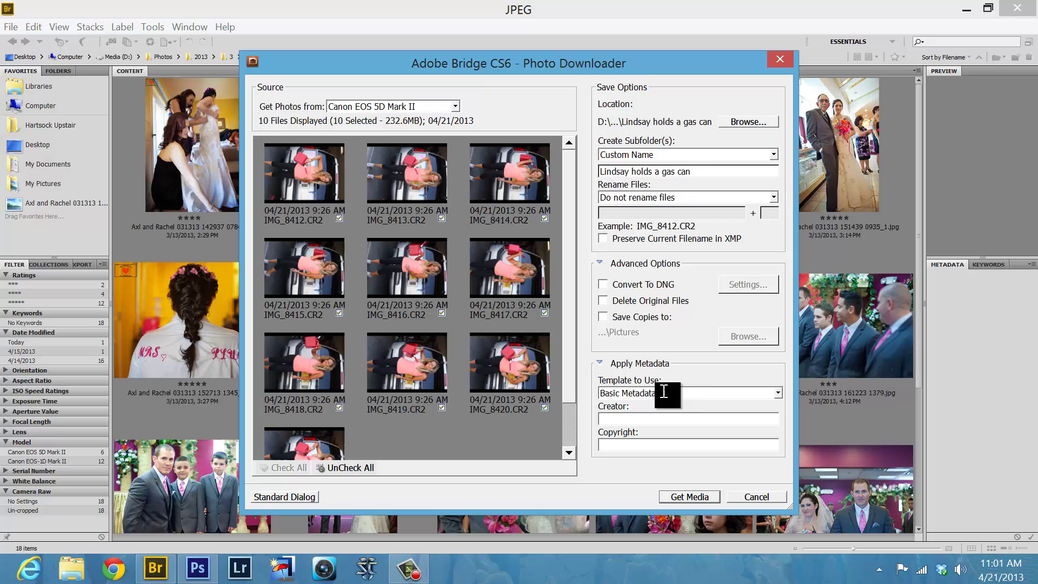
{"action": "left_click", "coordinate": [679, 495]}
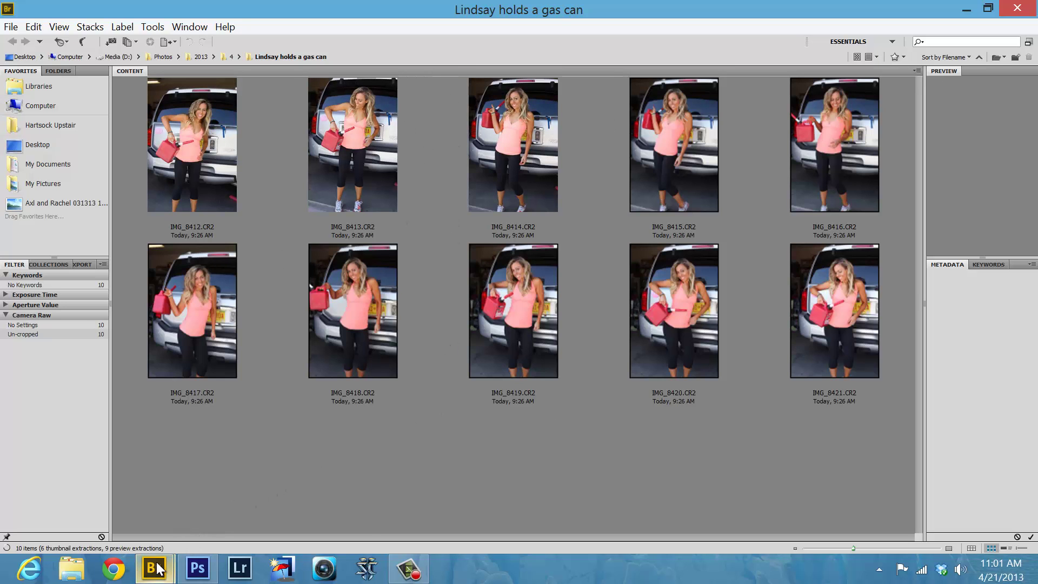
- Close the old JPEG folder window, move IMG_8421 to the second row's start, and preview IMG_8415
{"action": "mouse_move", "coordinate": [154, 567]}
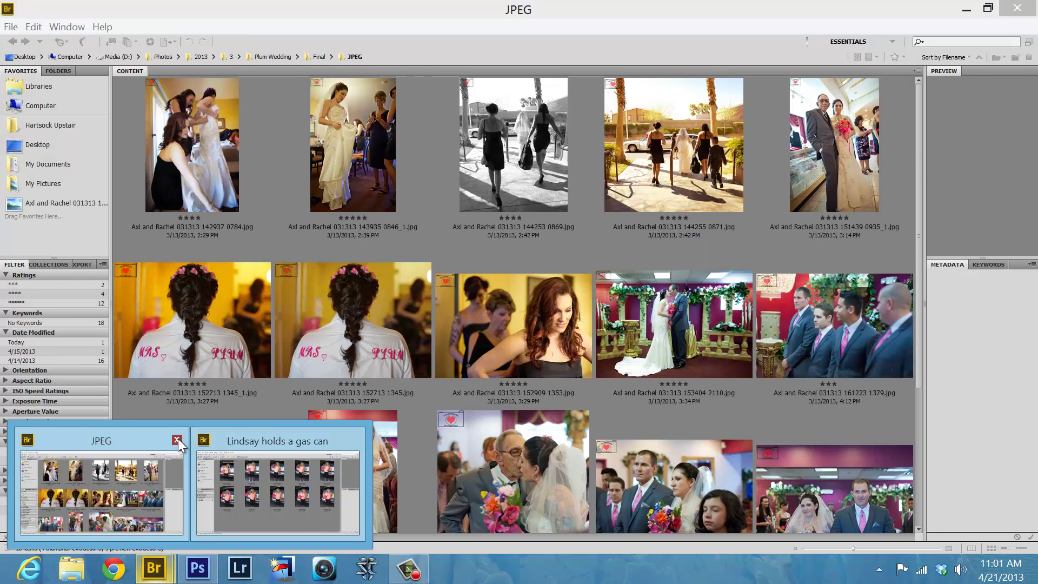
{"action": "left_click", "coordinate": [177, 439]}
{"action": "left_click", "coordinate": [423, 399]}
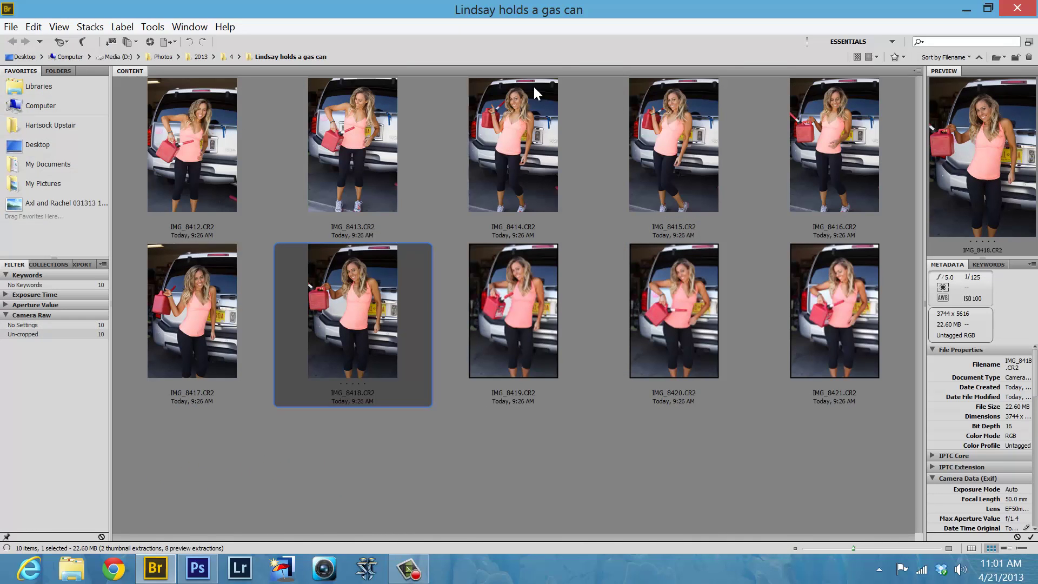
{"action": "left_click", "coordinate": [534, 162]}
{"action": "left_click_drag", "start_coordinate": [698, 296], "coordinate": [519, 332]}
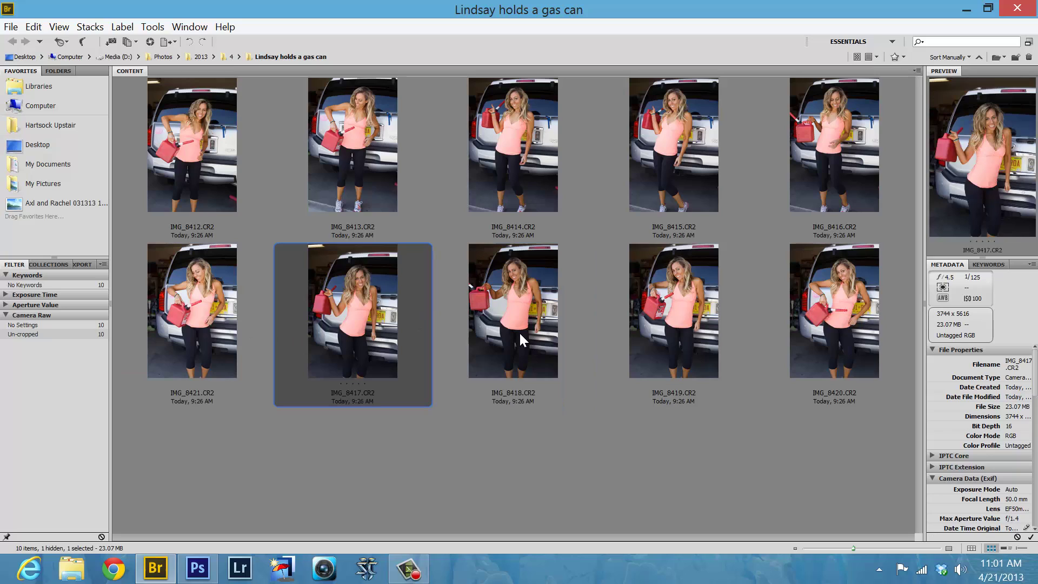
{"action": "left_click", "coordinate": [666, 169]}
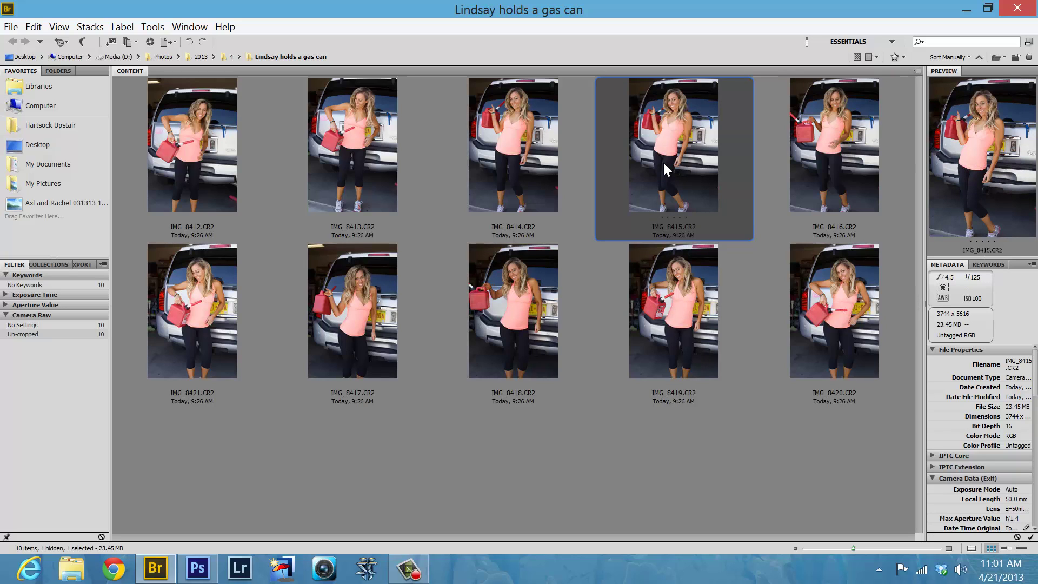
- Open IMG_8415 in Camera Raw with Auto white balance, temperature 4900 and auto tones
{"action": "double_click", "coordinate": [665, 169]}
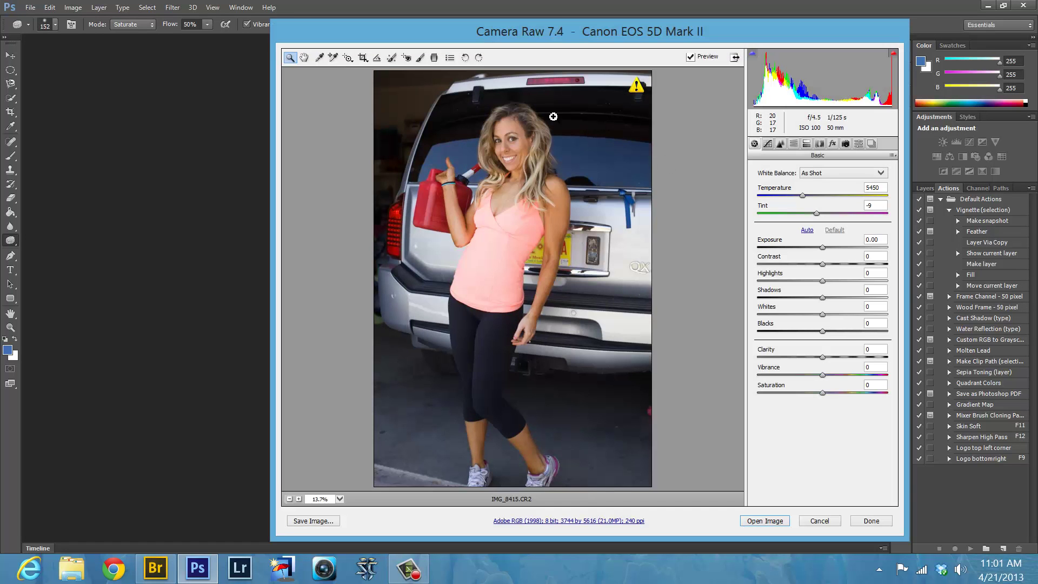
{"action": "left_click", "coordinate": [826, 172]}
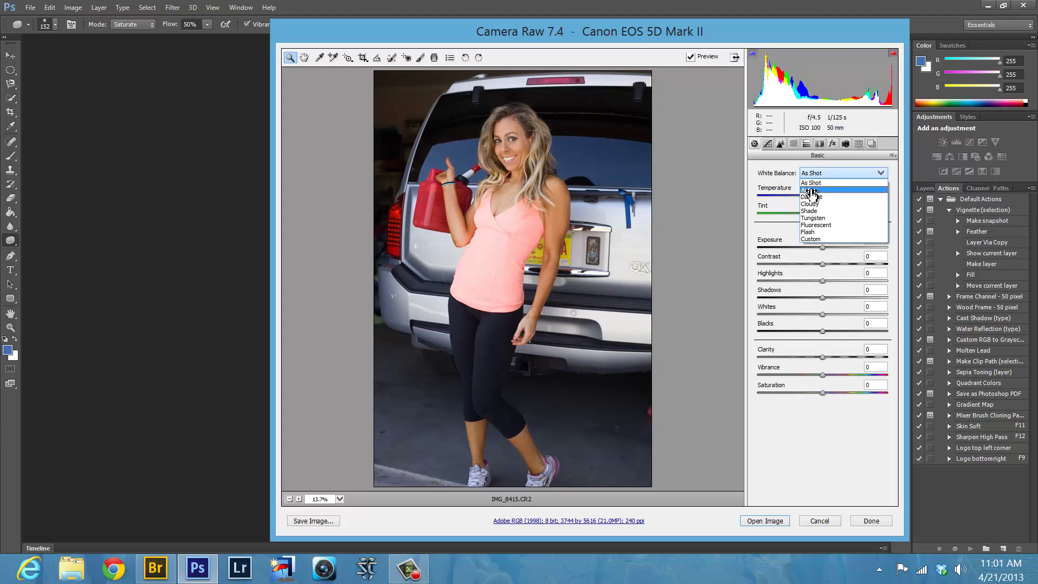
{"action": "left_click", "coordinate": [822, 190]}
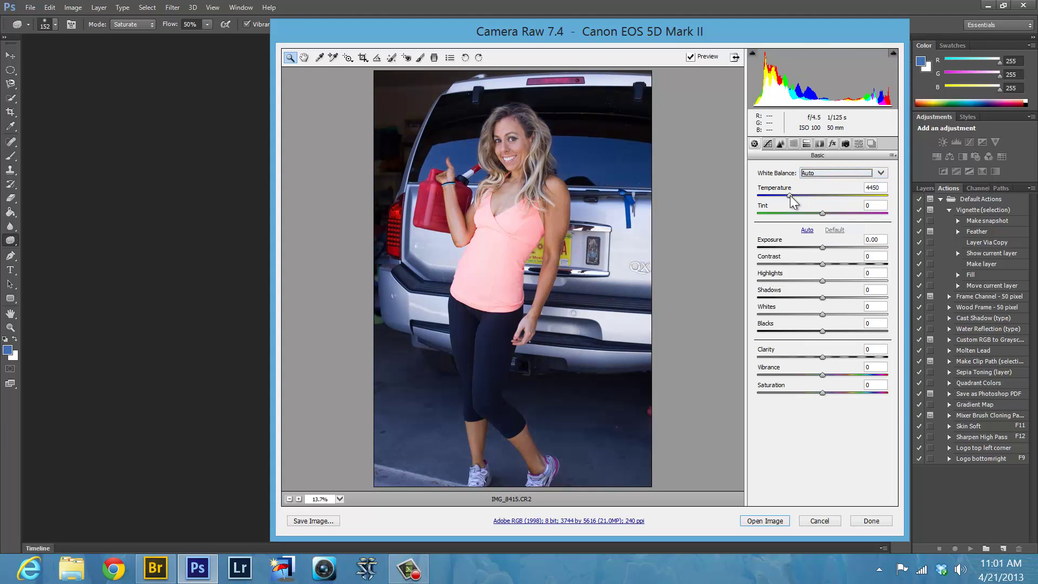
{"action": "left_click_drag", "start_coordinate": [787, 196], "coordinate": [795, 196]}
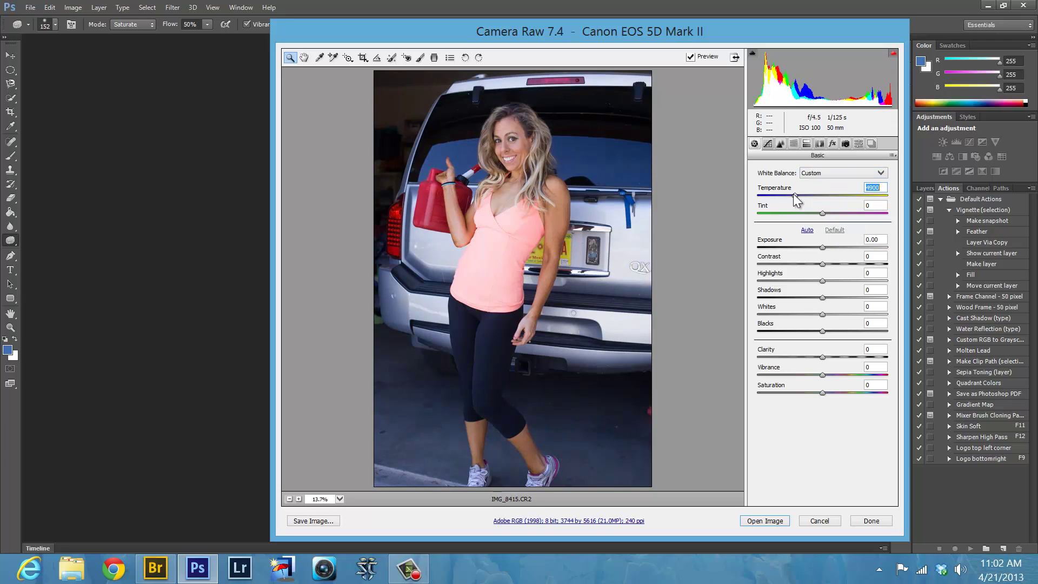
{"action": "left_click", "coordinate": [807, 230]}
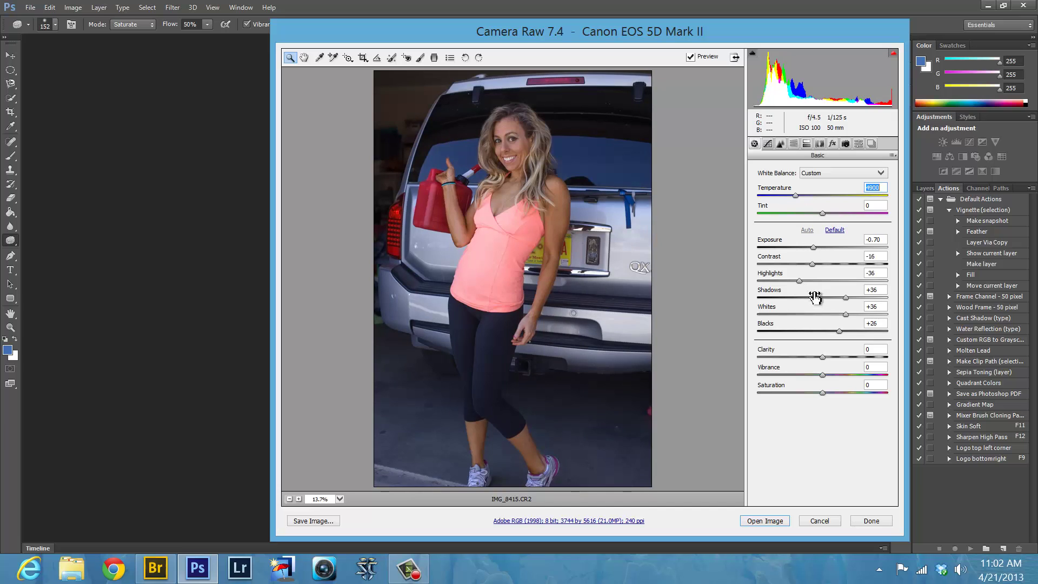
- Raise shadows to +73, exposure to -0.10 and vibrance to +41, then open it in Photoshop
{"action": "left_click_drag", "start_coordinate": [846, 298], "coordinate": [874, 303]}
{"action": "left_click", "coordinate": [821, 247]}
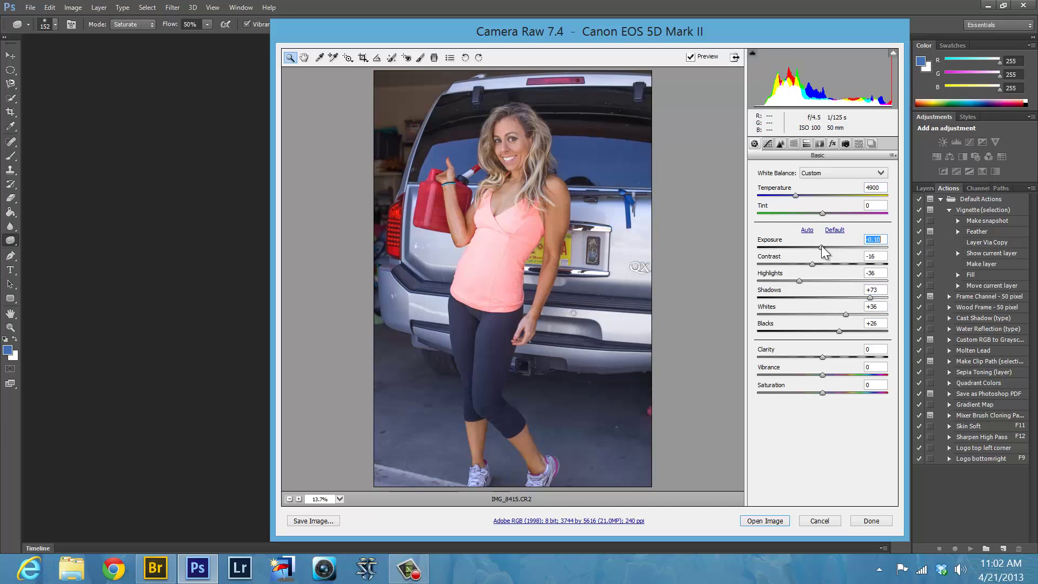
{"action": "left_click", "coordinate": [848, 375]}
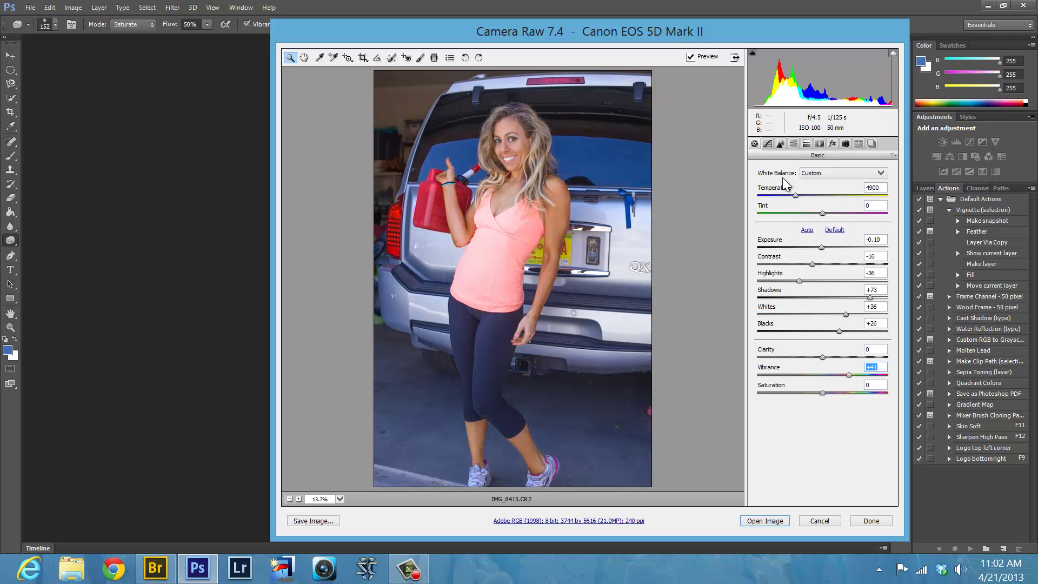
{"action": "left_click", "coordinate": [772, 519]}
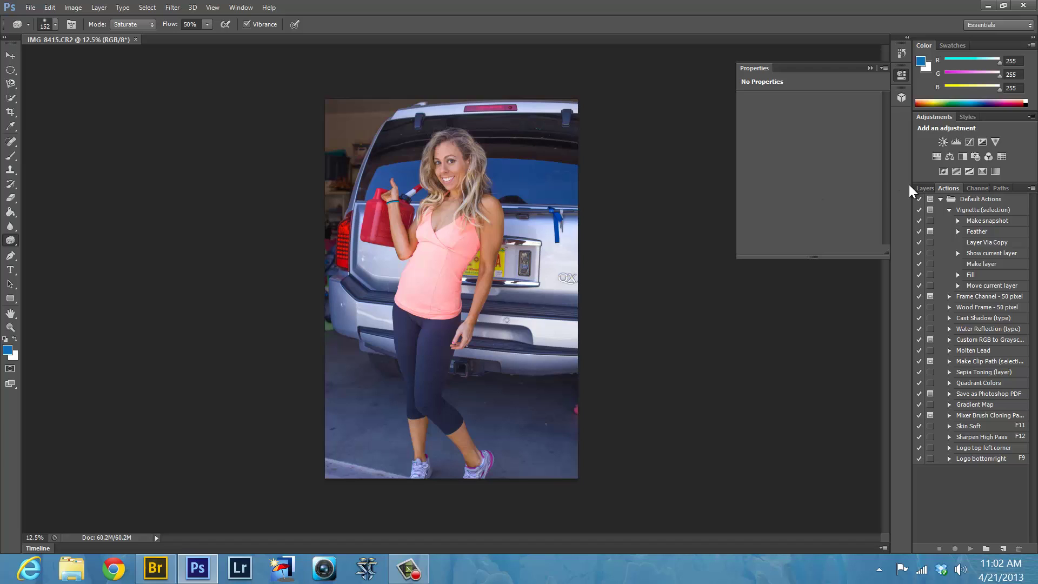
- Select the Skin Soft action in Default Actions, then return to the Layers panel
{"action": "left_click", "coordinate": [926, 187]}
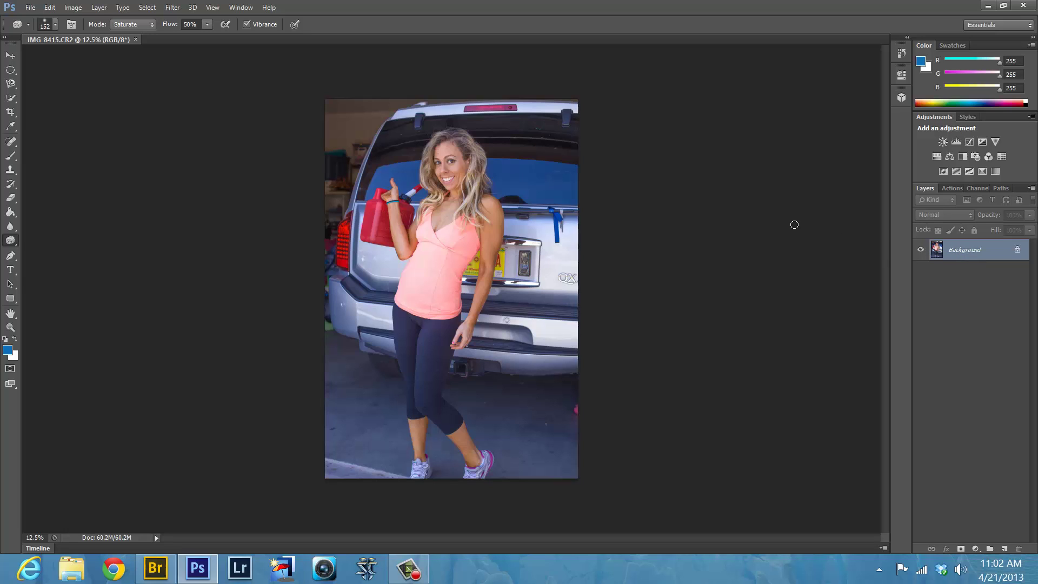
{"action": "left_click", "coordinate": [952, 188]}
{"action": "left_click", "coordinate": [976, 427]}
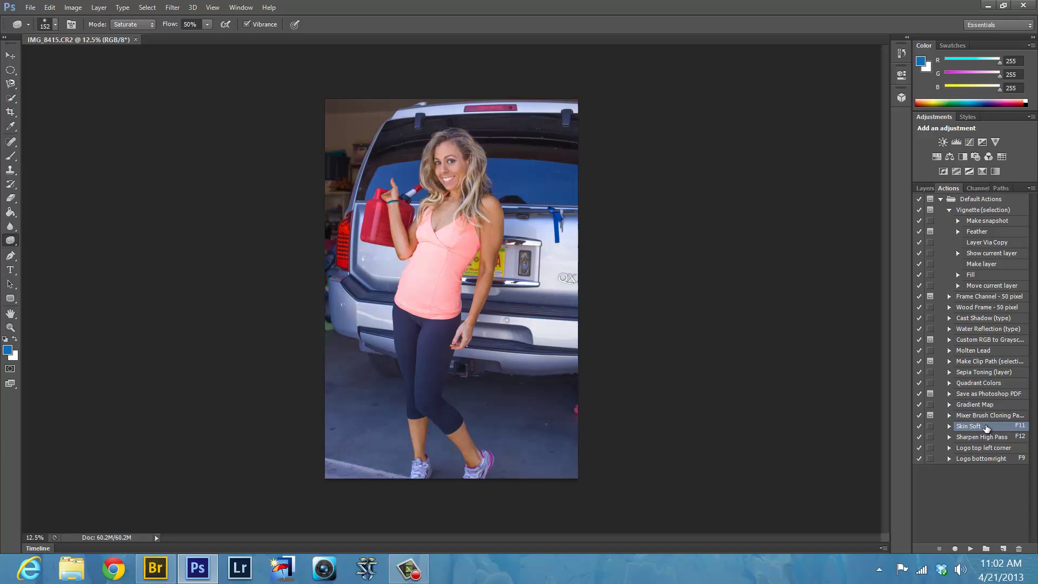
{"action": "left_click", "coordinate": [925, 189]}
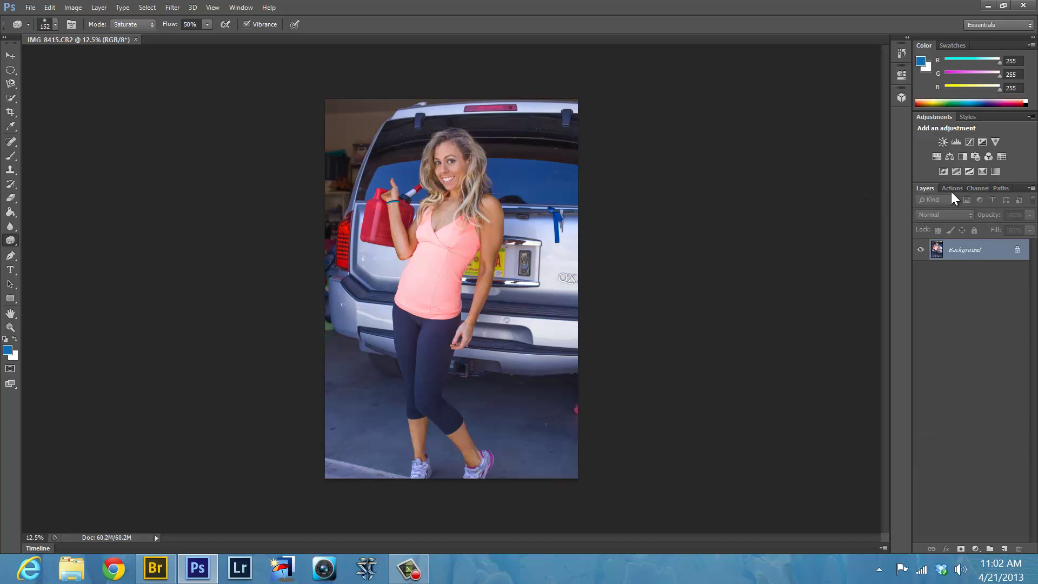
{"action": "left_click", "coordinate": [949, 189]}
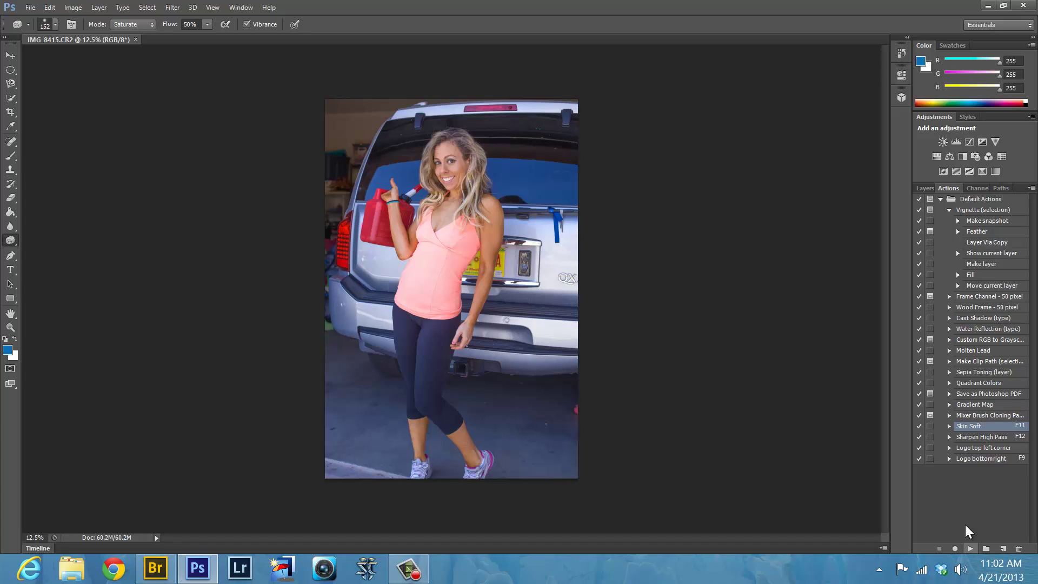
{"action": "left_click", "coordinate": [921, 185]}
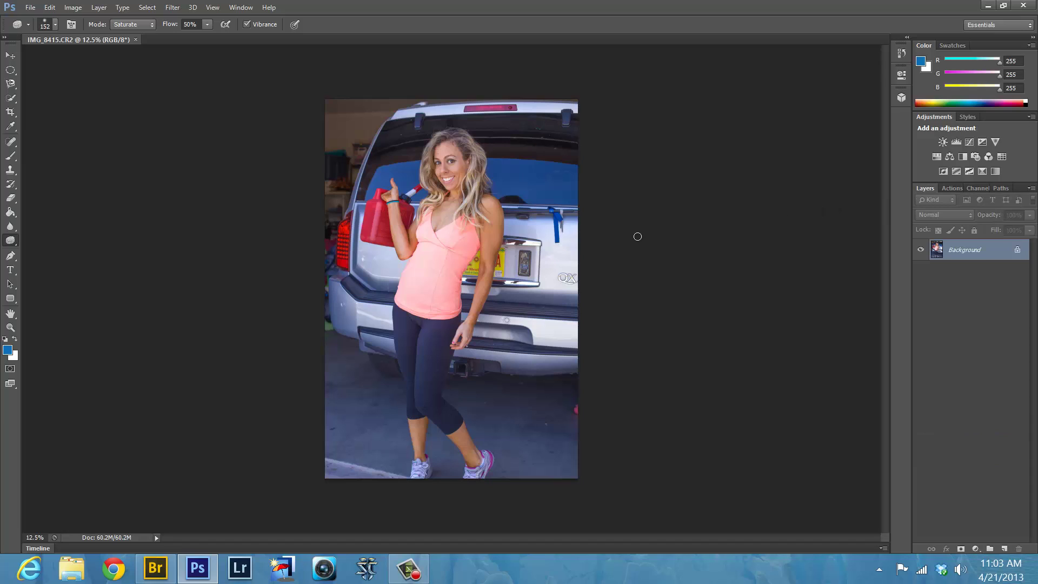
- Duplicate the photo and run Skin Soft, creating an Overlay Layer 1 with a black mask
{"action": "key", "text": "ctrl+j"}
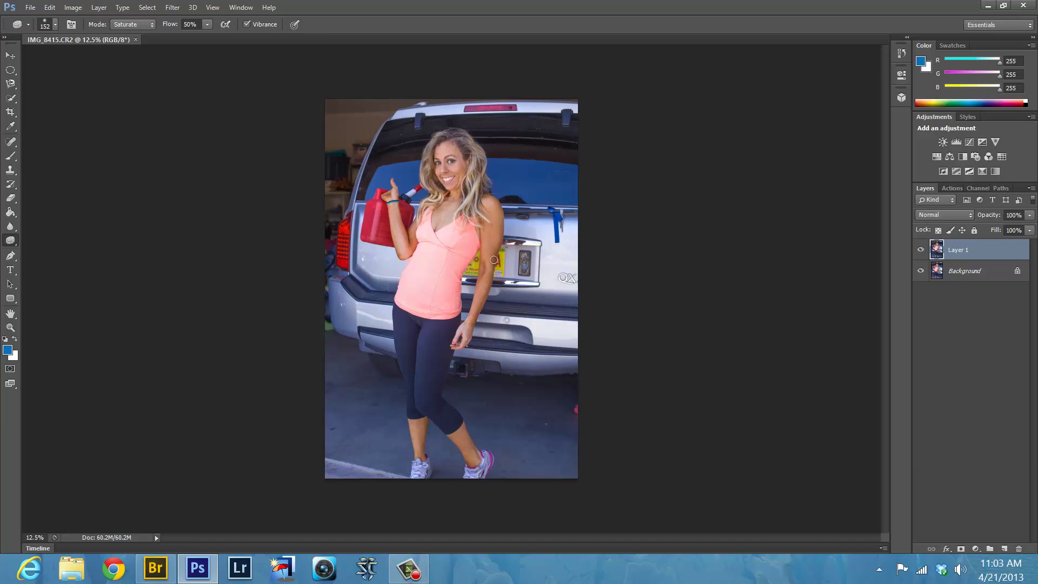
{"action": "key", "text": "F2"}
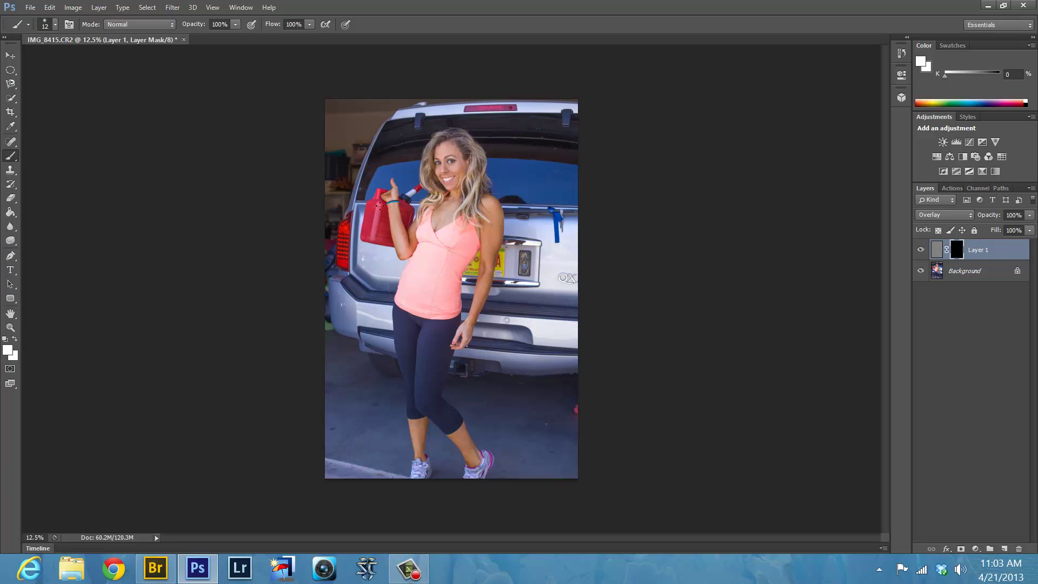
{"action": "key", "text": "ctrl+plus"}
{"action": "key", "text": "ctrl+plus"}
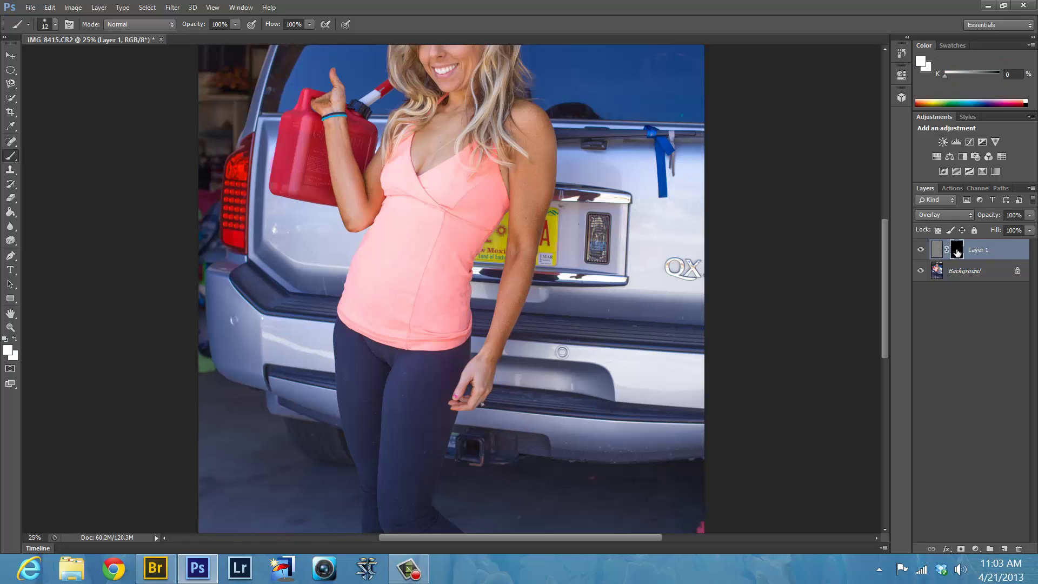
- Target Layer 1's mask, zoom in, and set a larger brush size
{"action": "left_click", "coordinate": [956, 250]}
{"action": "key", "text": "ctrl+plus"}
{"action": "scroll", "coordinate": [489, 264], "scroll_direction": "up", "scroll_amount": 2}
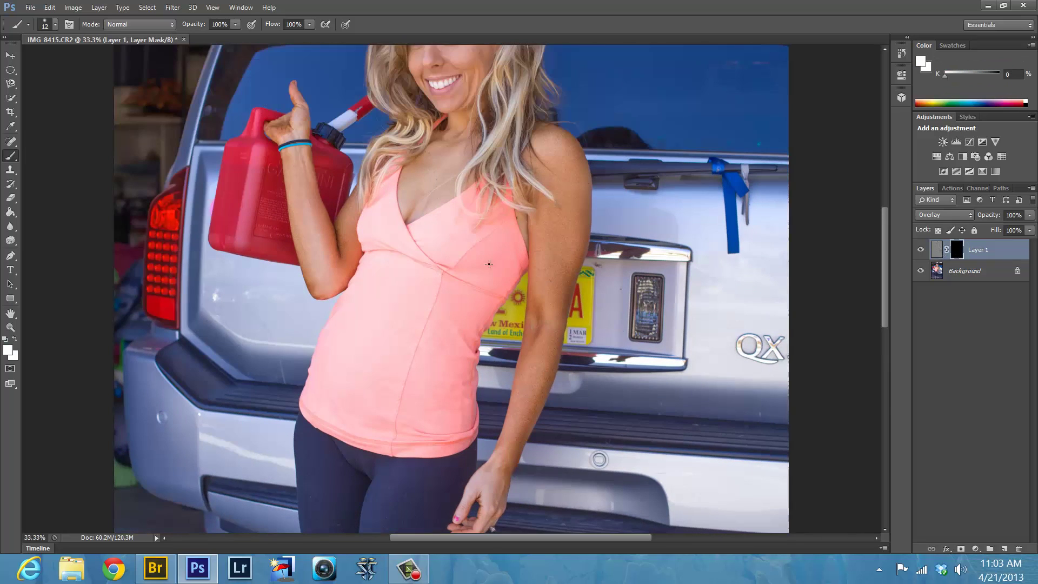
{"action": "scroll", "coordinate": [464, 247], "scroll_direction": "up", "scroll_amount": 4}
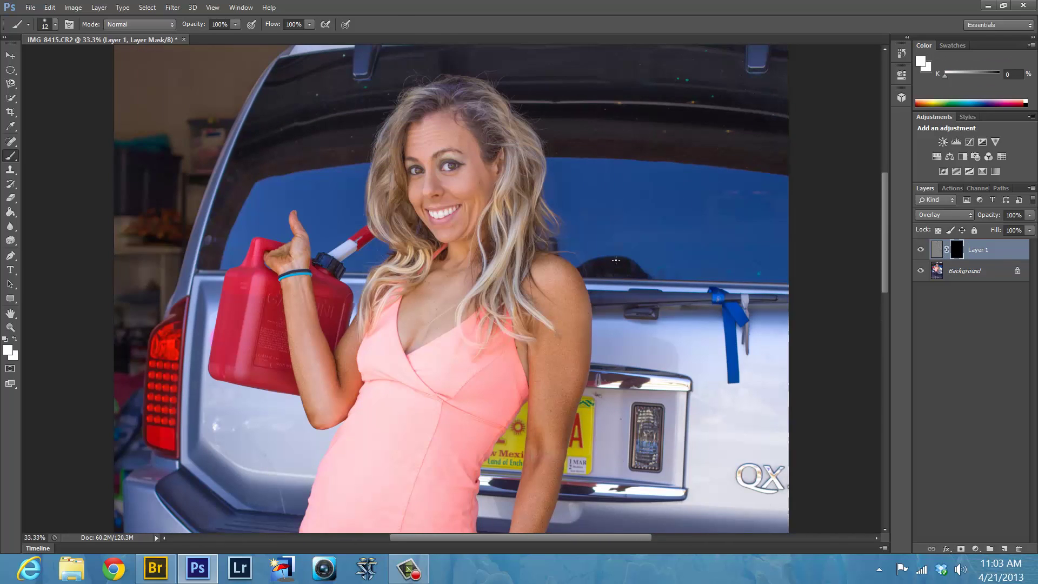
{"action": "scroll", "coordinate": [616, 260], "scroll_direction": "down", "scroll_amount": 1}
{"action": "scroll", "coordinate": [345, 162], "scroll_direction": "up", "scroll_amount": 1}
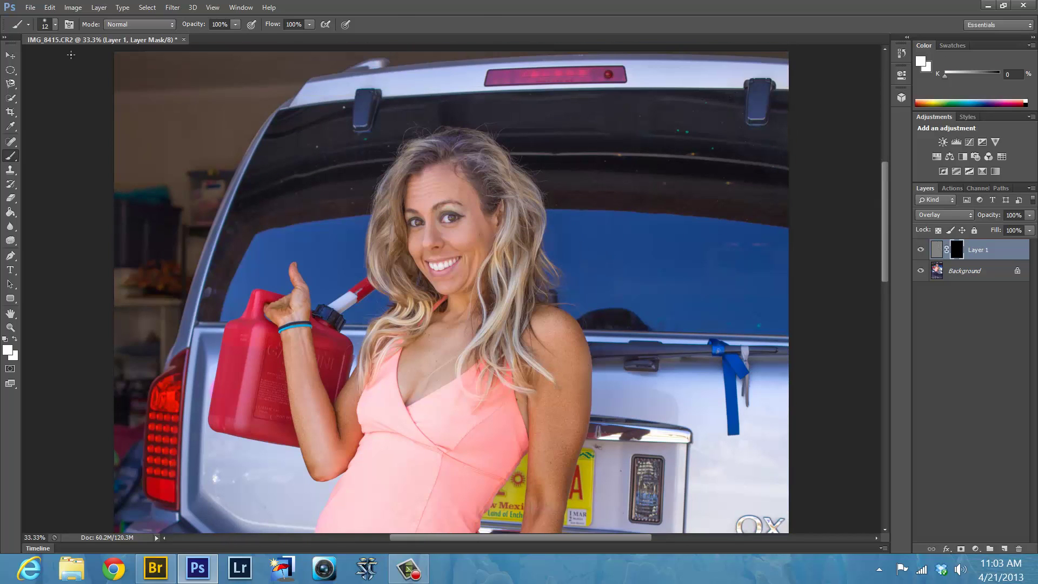
{"action": "left_click", "coordinate": [55, 25]}
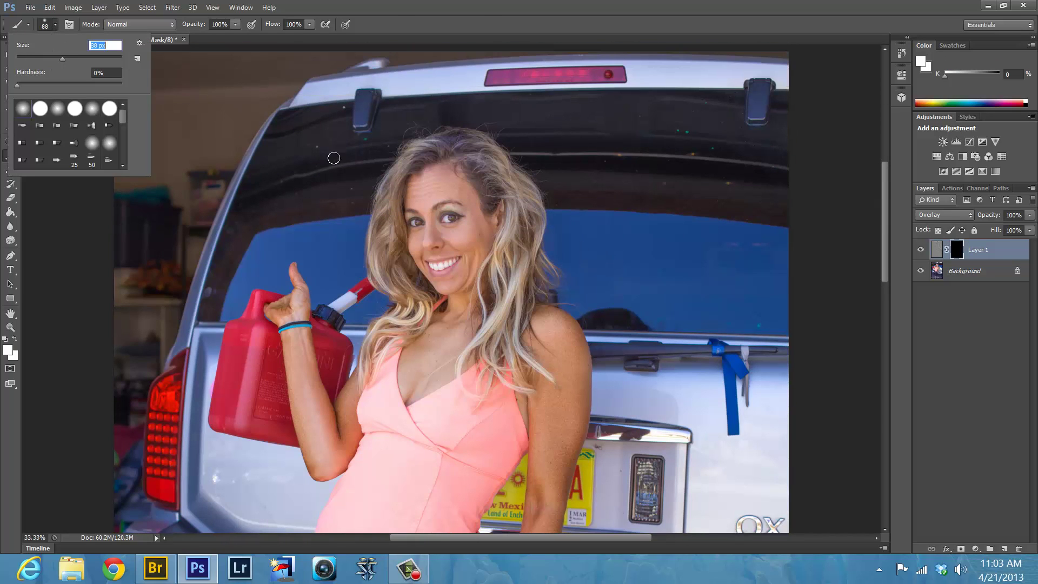
{"action": "key", "text": "Return"}
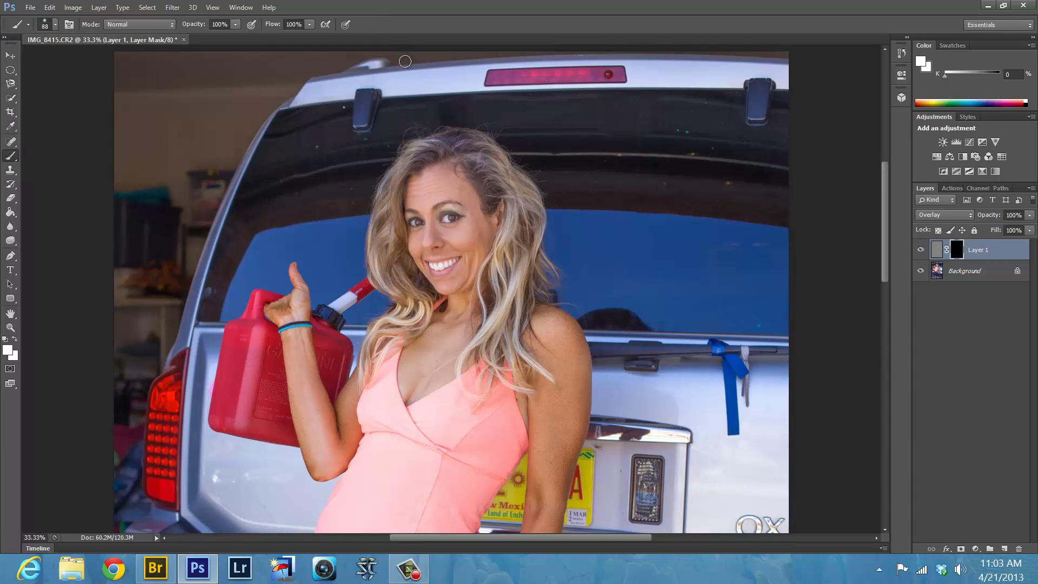
- At 66.7% zoom, paint white on the mask over her chest, shoulder and upper arm
{"action": "key", "text": "ctrl+plus"}
{"action": "key", "text": "ctrl+plus"}
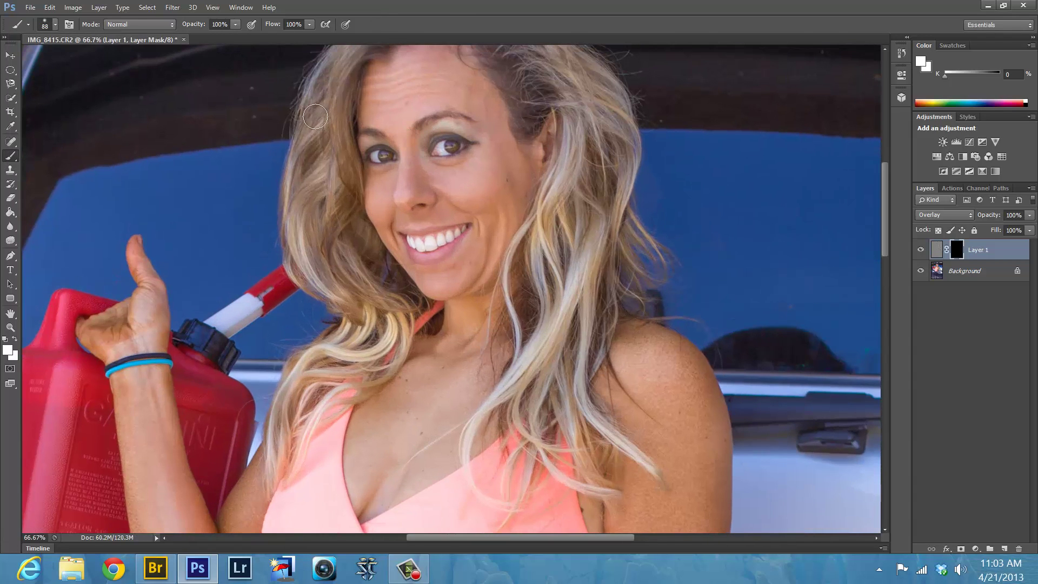
{"action": "scroll", "coordinate": [213, 77], "scroll_direction": "up", "scroll_amount": 3}
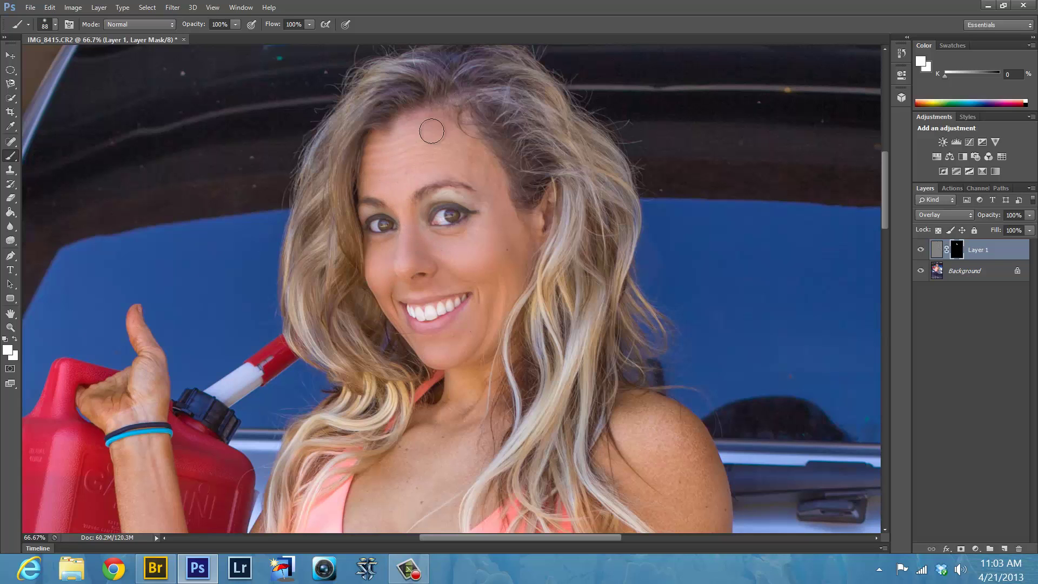
{"action": "scroll", "coordinate": [489, 339], "scroll_direction": "down", "scroll_amount": 5}
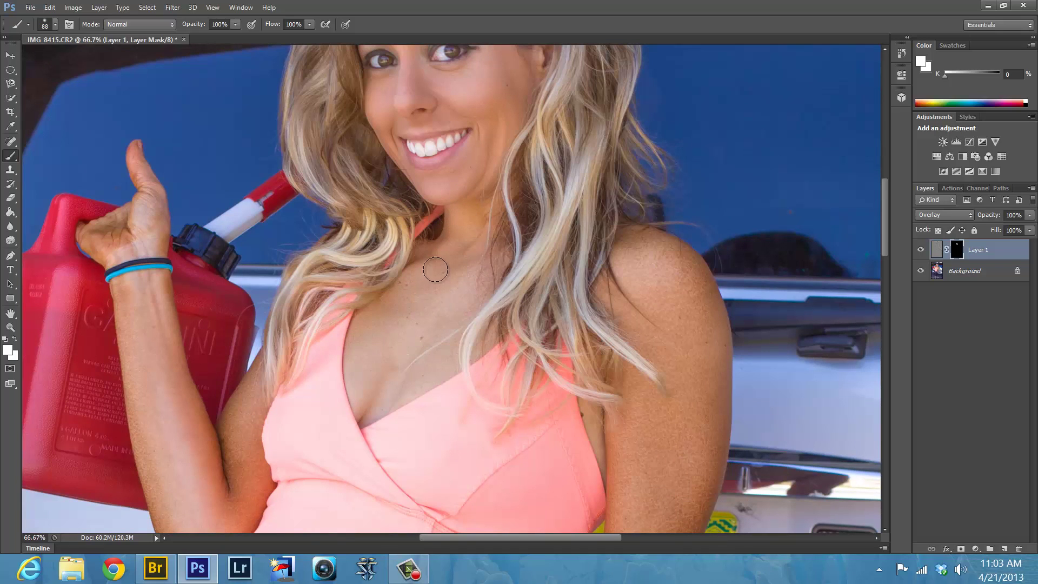
{"action": "mouse_move", "coordinate": [604, 237]}
{"action": "left_mouse_down"}
{"action": "mouse_move", "coordinate": [655, 296]}
{"action": "mouse_move", "coordinate": [690, 270]}
{"action": "mouse_move", "coordinate": [719, 319]}
{"action": "mouse_move", "coordinate": [723, 378]}
{"action": "left_mouse_up"}
{"action": "mouse_move", "coordinate": [681, 351]}
{"action": "left_mouse_down"}
{"action": "mouse_move", "coordinate": [670, 376]}
{"action": "mouse_move", "coordinate": [625, 404]}
{"action": "left_mouse_up"}
- Scroll the canvas along her arms, hands and shoulders to reach each area for mask painting
{"action": "scroll", "coordinate": [687, 437], "scroll_direction": "down", "scroll_amount": 5}
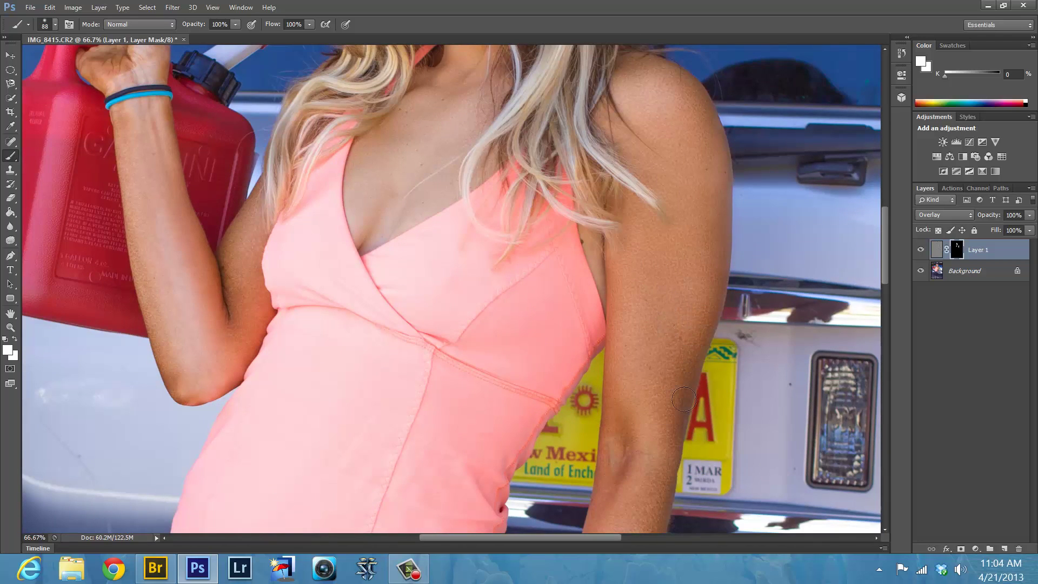
{"action": "scroll", "coordinate": [666, 443], "scroll_direction": "down", "scroll_amount": 4}
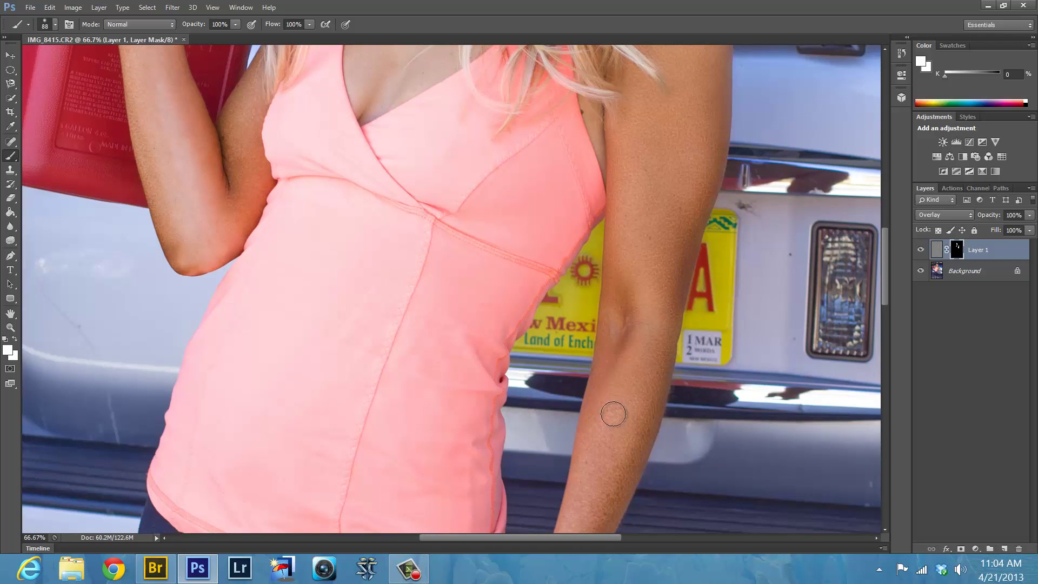
{"action": "scroll", "coordinate": [607, 419], "scroll_direction": "down", "scroll_amount": 4}
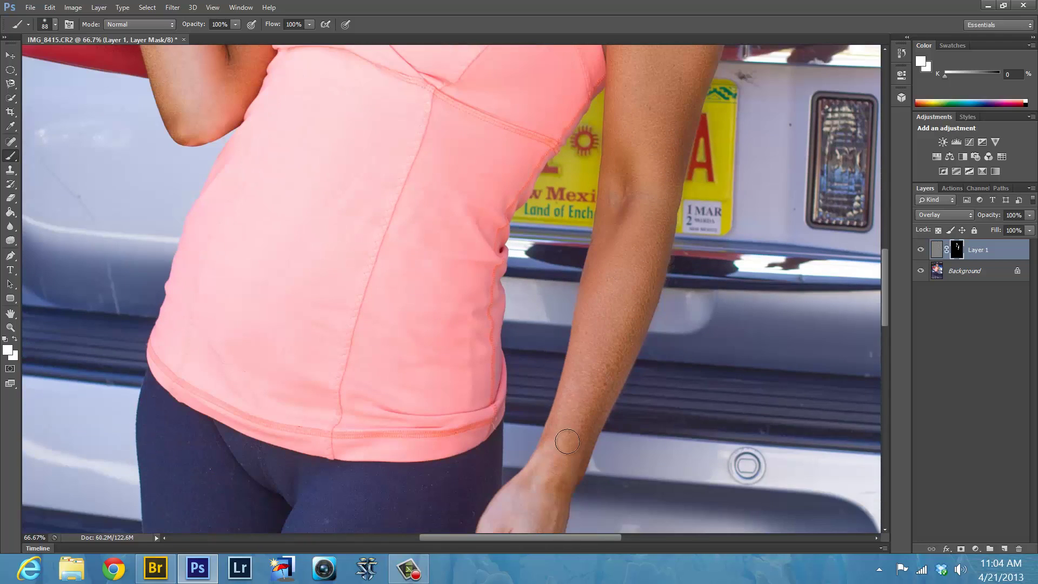
{"action": "scroll", "coordinate": [592, 355], "scroll_direction": "down", "scroll_amount": 3}
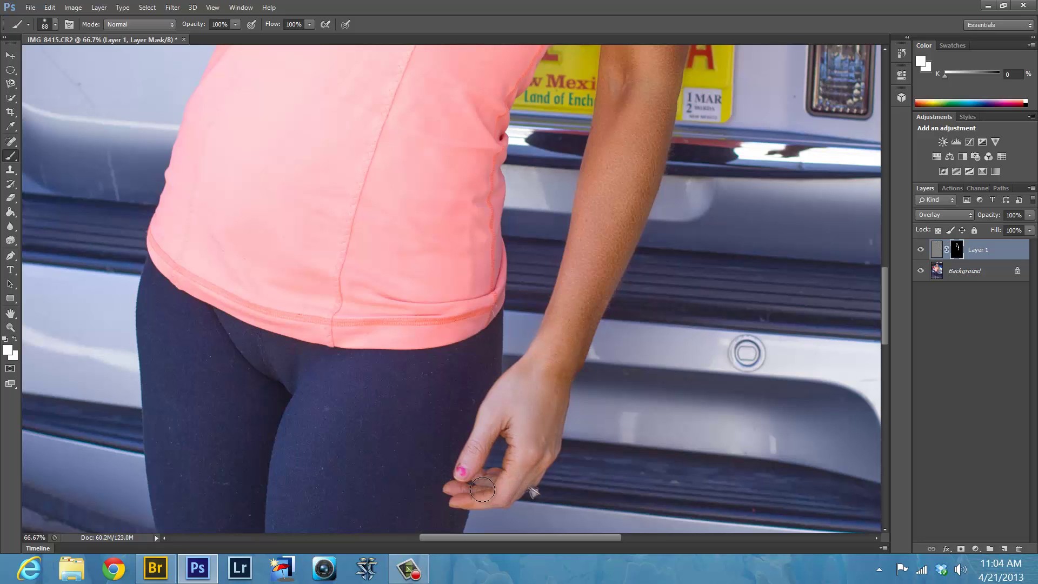
{"action": "scroll", "coordinate": [389, 372], "scroll_direction": "up", "scroll_amount": 4}
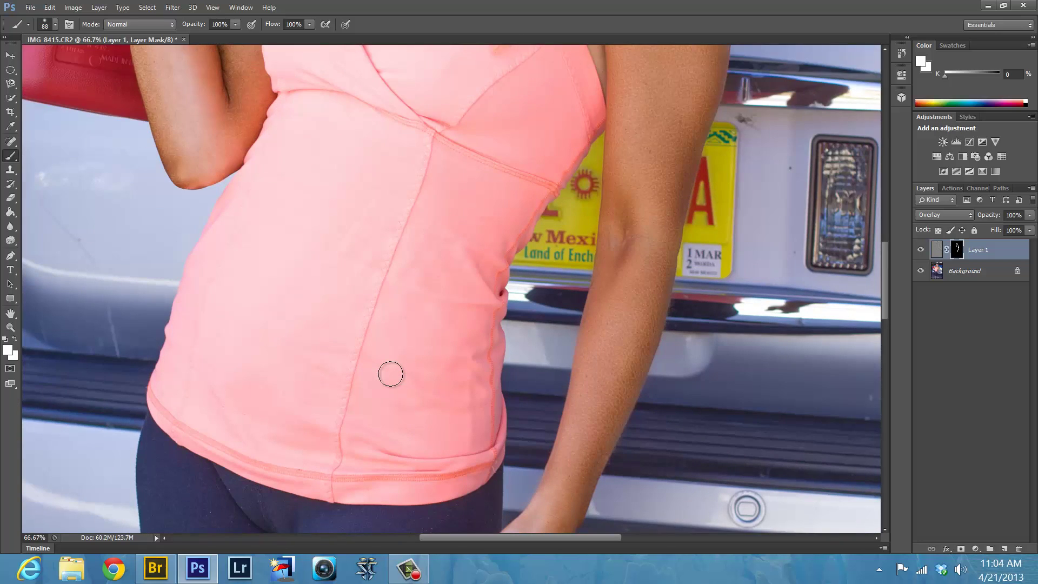
{"action": "scroll", "coordinate": [390, 374], "scroll_direction": "down", "scroll_amount": 3}
{"action": "scroll", "coordinate": [225, 292], "scroll_direction": "up", "scroll_amount": 2}
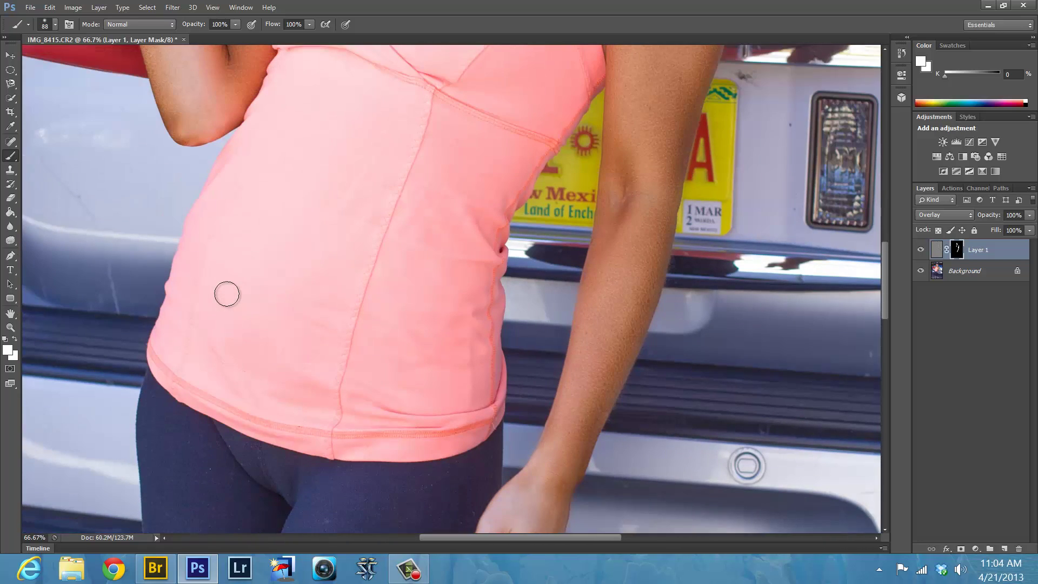
{"action": "scroll", "coordinate": [226, 294], "scroll_direction": "up", "scroll_amount": 8}
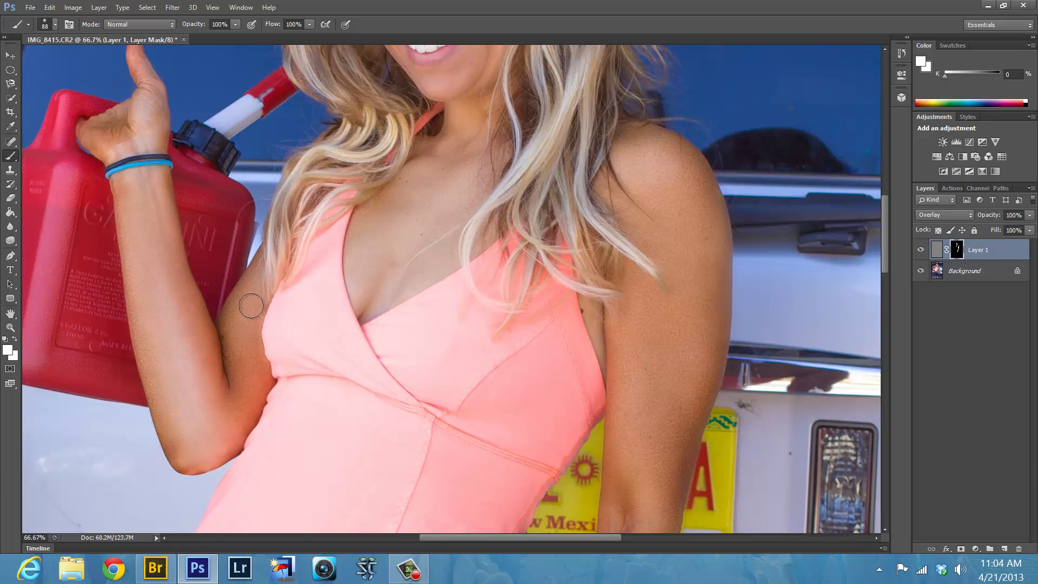
{"action": "scroll", "coordinate": [326, 275], "scroll_direction": "up", "scroll_amount": 5}
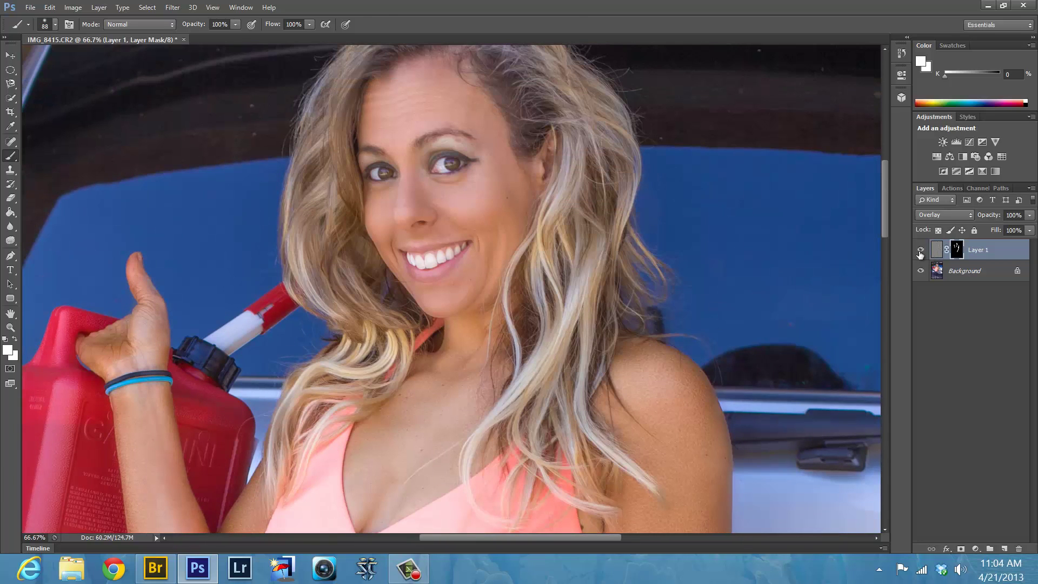
{"action": "left_click", "coordinate": [920, 250]}
{"action": "left_click", "coordinate": [920, 251]}
{"action": "left_click", "coordinate": [919, 250]}
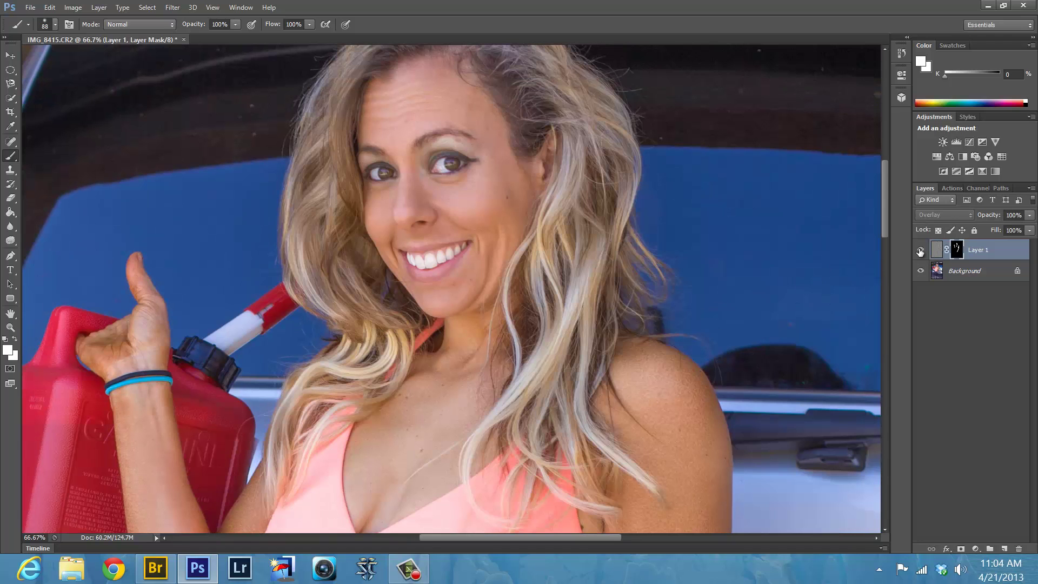
{"action": "left_click", "coordinate": [920, 250]}
{"action": "key", "text": "ctrl+minus"}
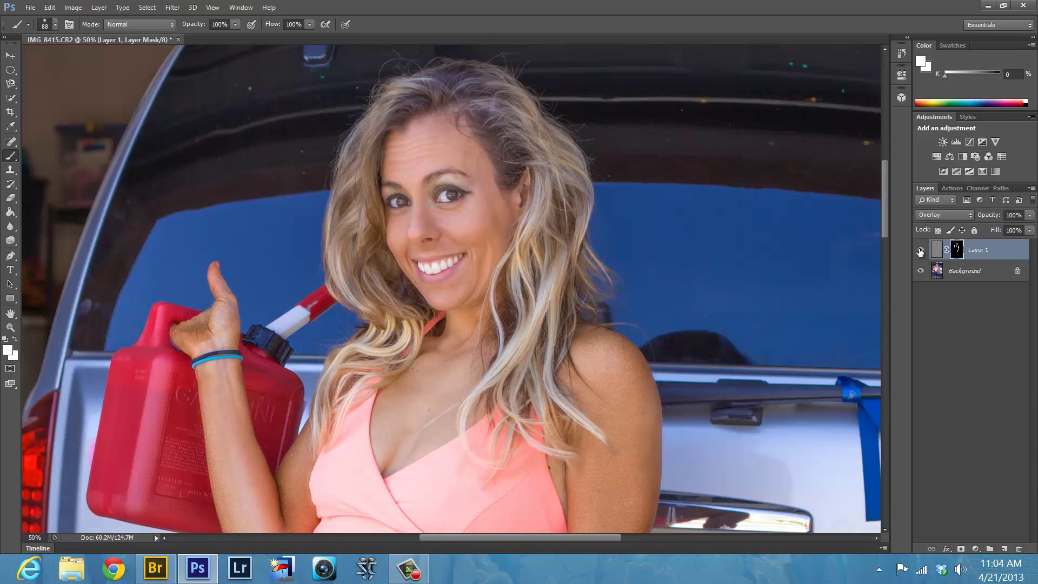
{"action": "key", "text": "ctrl+minus"}
{"action": "key", "text": "ctrl+minus"}
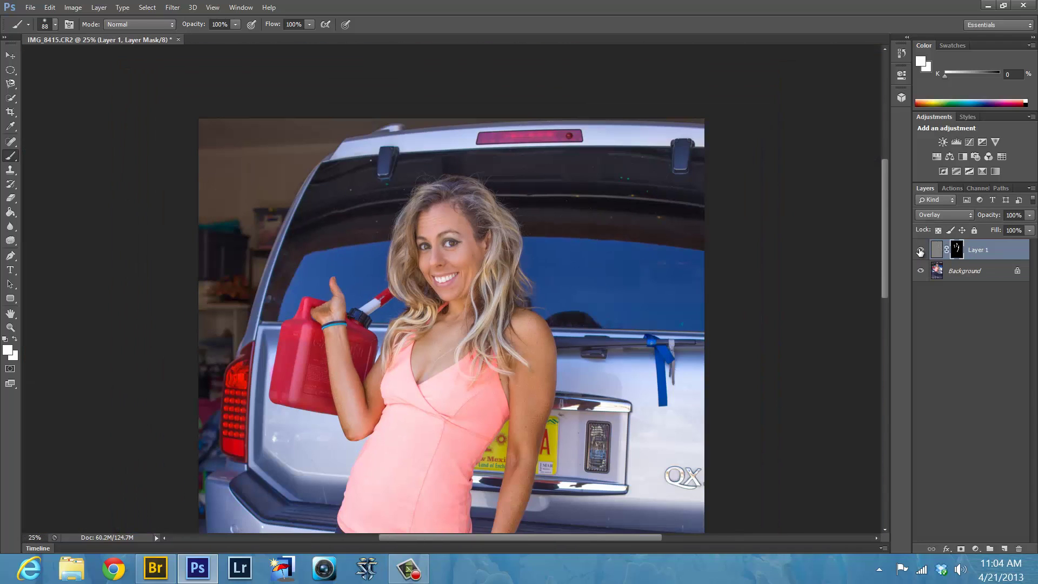
{"action": "left_click", "coordinate": [919, 251]}
{"action": "left_click", "coordinate": [920, 251]}
{"action": "scroll", "coordinate": [623, 381], "scroll_direction": "down", "scroll_amount": 4}
{"action": "scroll", "coordinate": [623, 381], "scroll_direction": "up", "scroll_amount": 2}
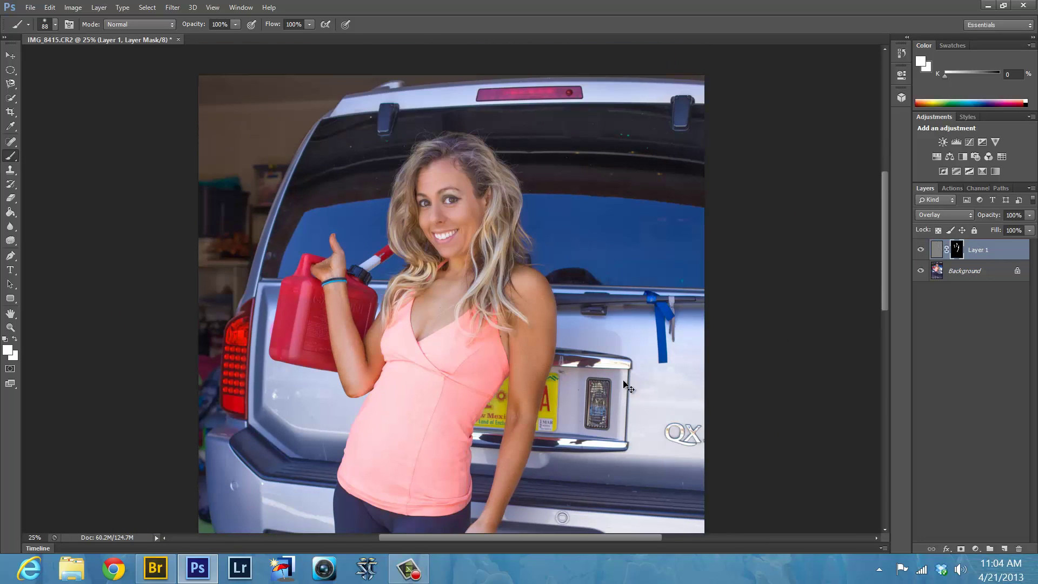
{"action": "key", "text": "ctrl+minus"}
{"action": "key", "text": "ctrl+minus"}
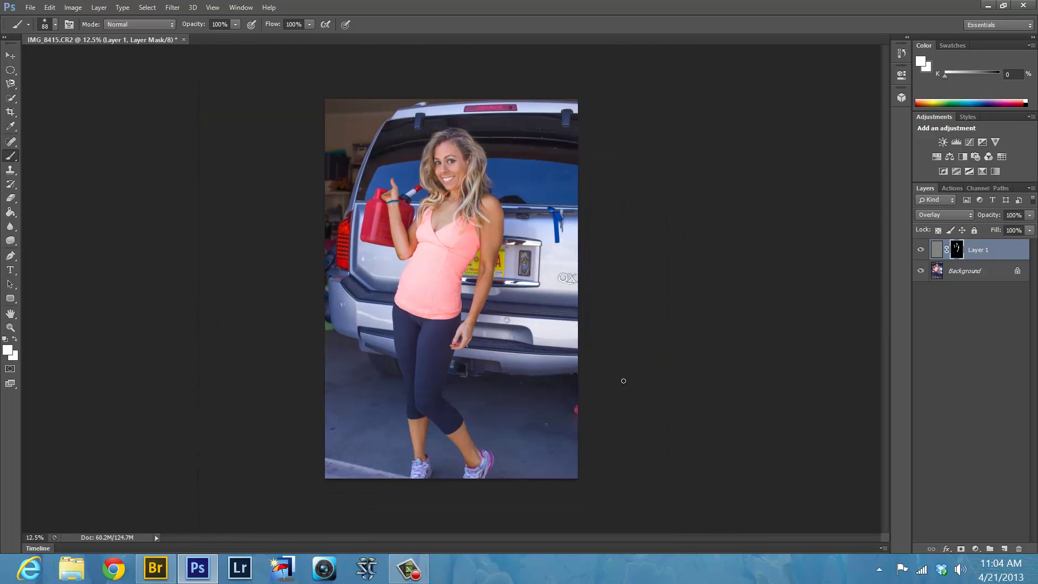
- Make the Background layer active and browse Save As to Libraries > Dropbox > Kids
{"action": "left_click", "coordinate": [972, 273]}
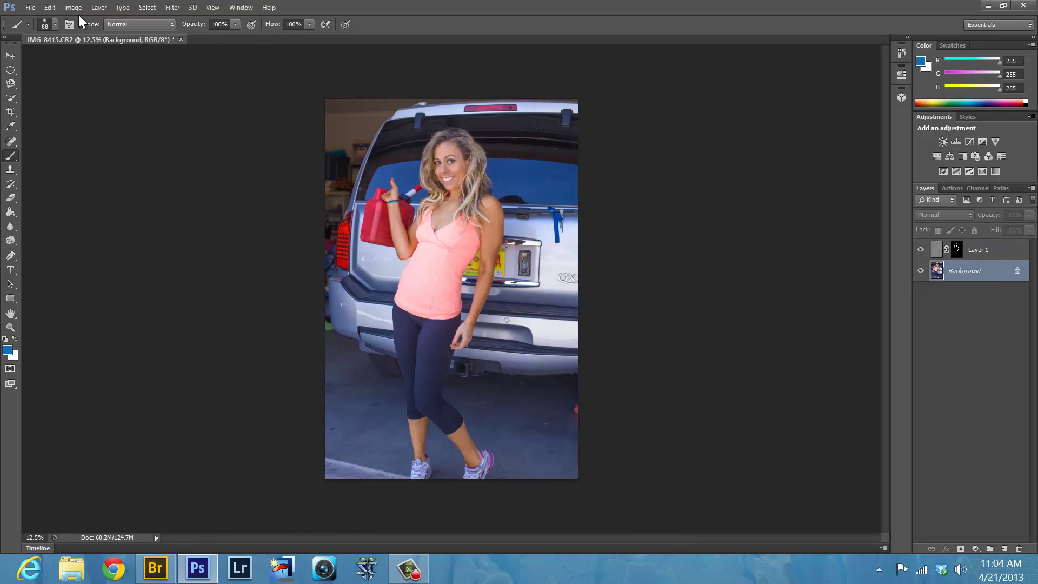
{"action": "left_click", "coordinate": [31, 8]}
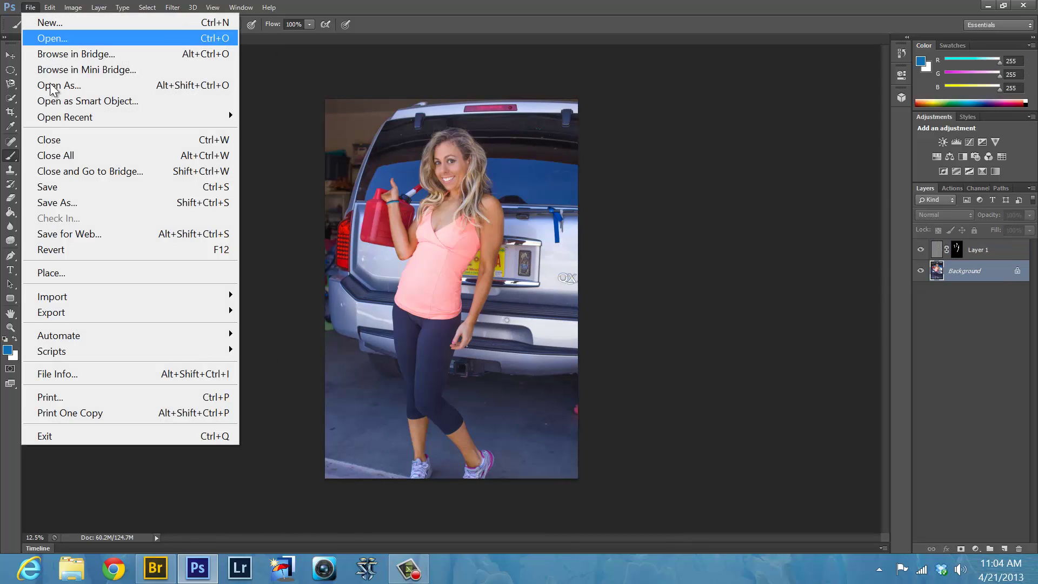
{"action": "left_click", "coordinate": [68, 203]}
{"action": "left_click", "coordinate": [351, 181]}
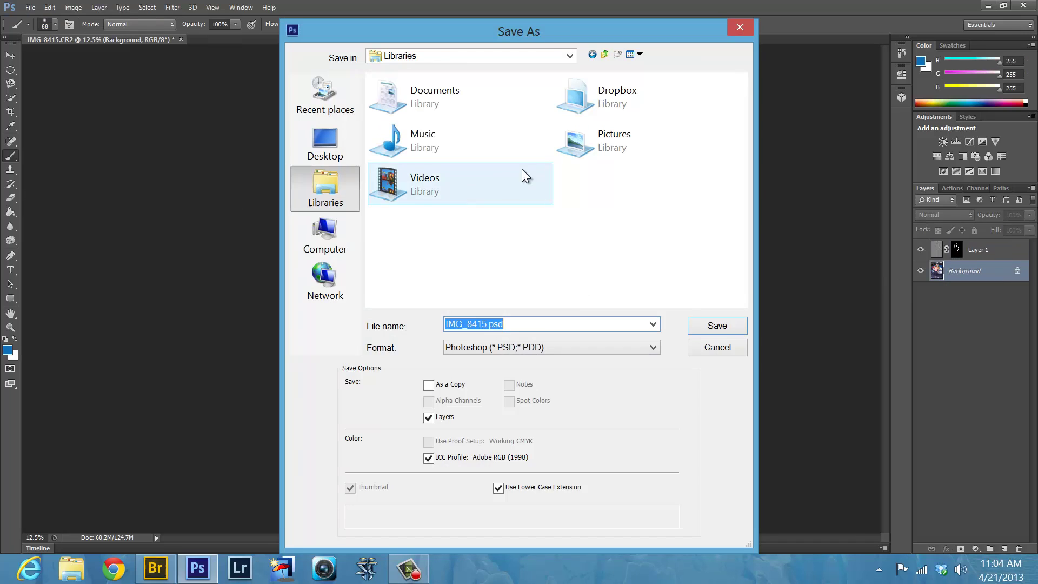
{"action": "double_click", "coordinate": [577, 110]}
{"action": "double_click", "coordinate": [517, 250]}
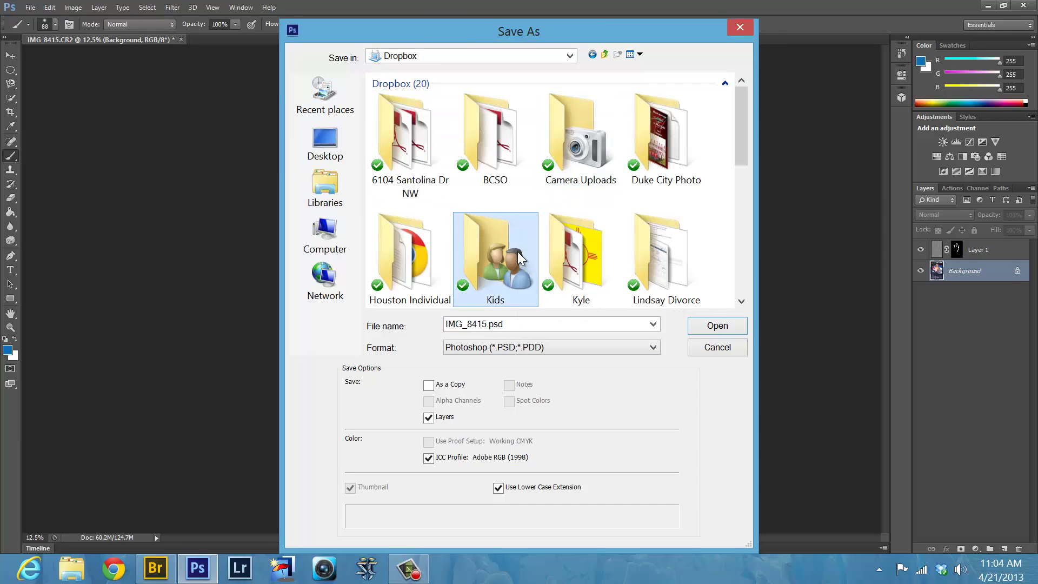
- Go to the photo subfolder's 2013 folder, choose JPEG format, and rename the file starting '0421'
{"action": "scroll", "coordinate": [657, 248], "scroll_direction": "down", "scroll_amount": 2}
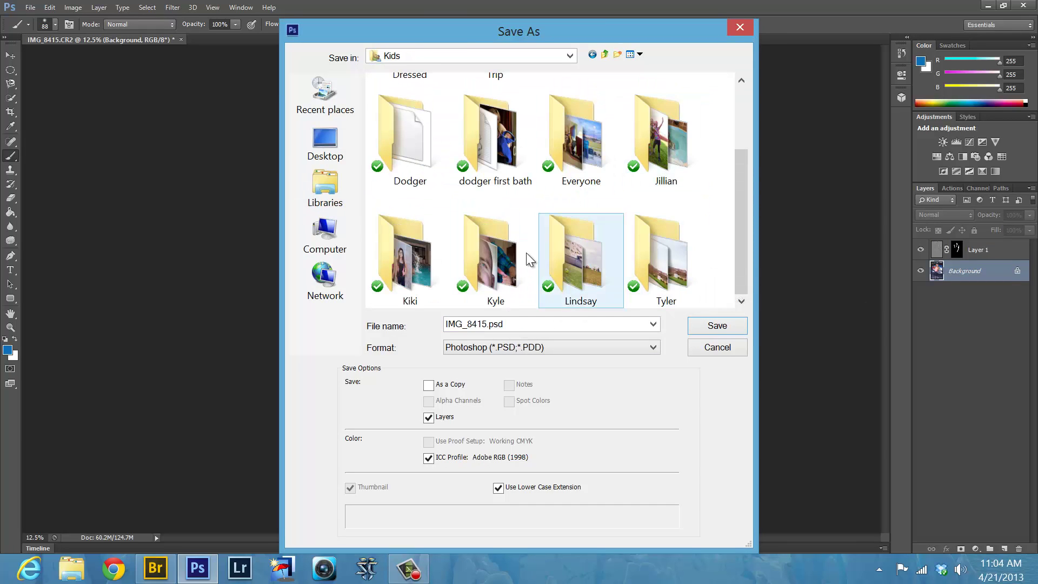
{"action": "left_click", "coordinate": [600, 267]}
{"action": "double_click", "coordinate": [598, 264]}
{"action": "double_click", "coordinate": [513, 131]}
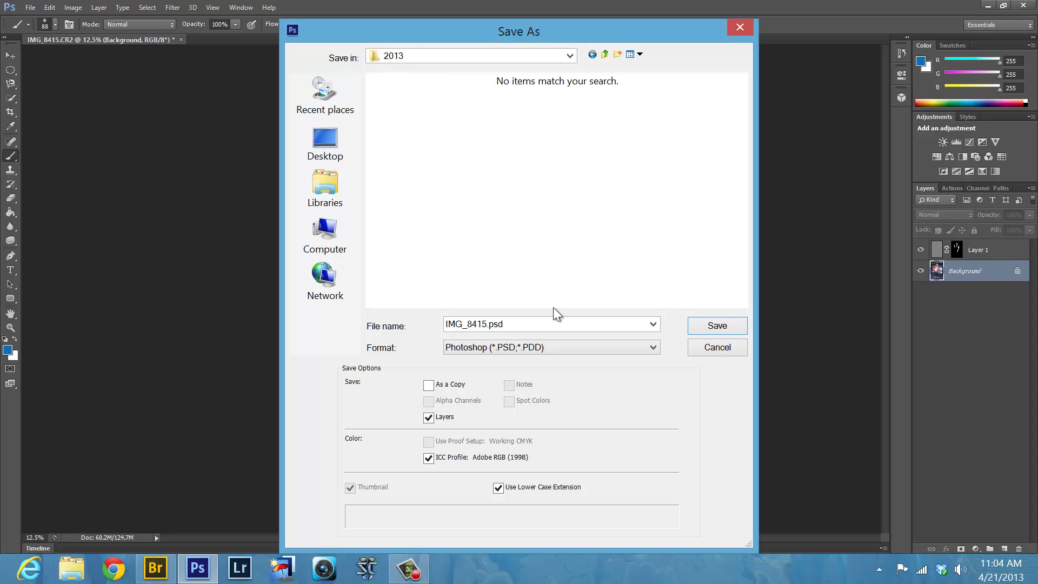
{"action": "left_click", "coordinate": [557, 348]}
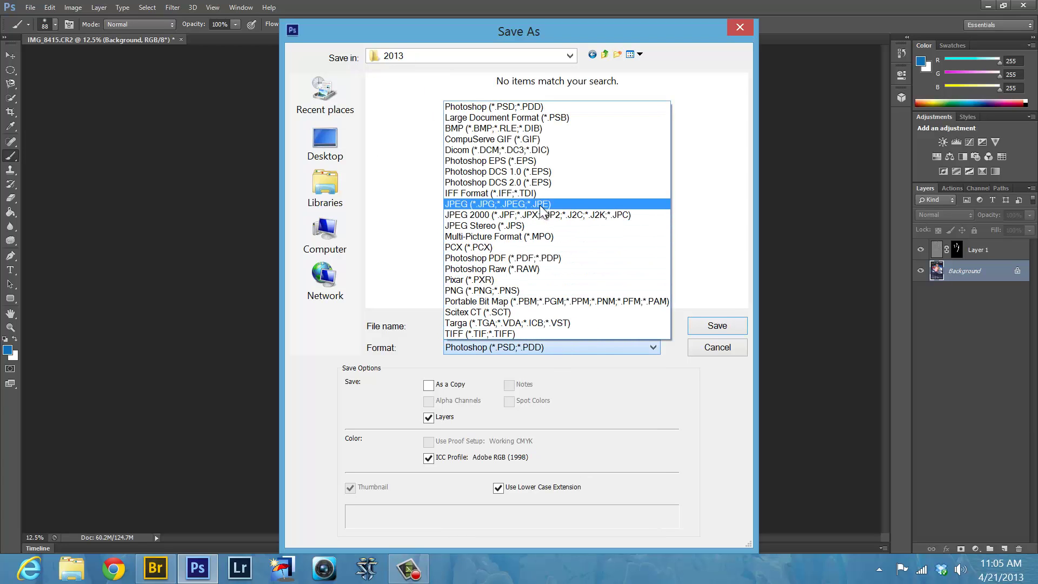
{"action": "left_click", "coordinate": [540, 204]}
{"action": "left_click", "coordinate": [507, 325]}
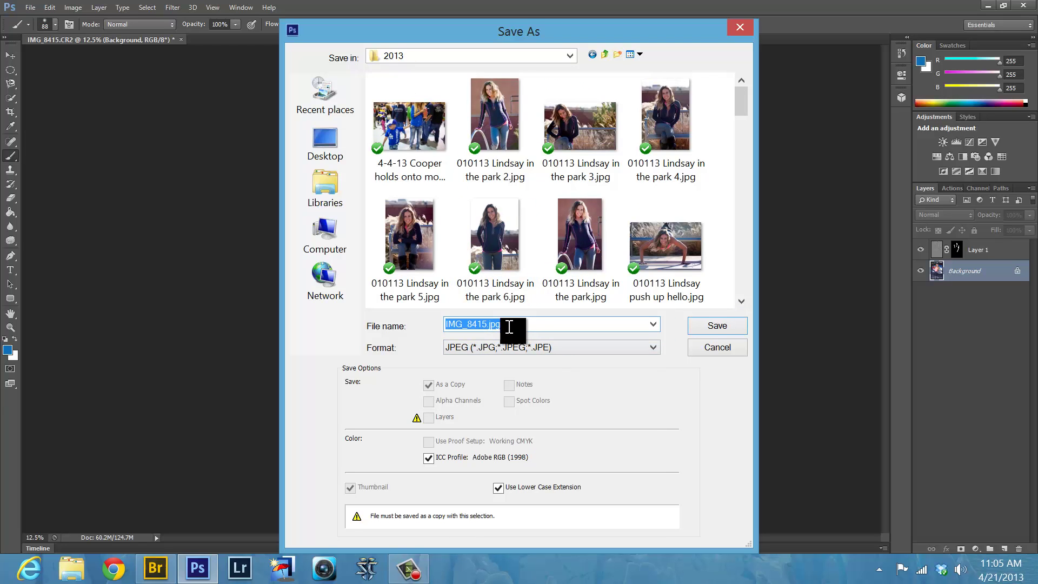
{"action": "type", "text": "0421"}
- Save the JPEG as '0421n' at maximum quality, then close the photo without saving the layered changes
{"action": "type", "text": "ndsa…s a gas ca"}
{"action": "key", "text": "Return"}
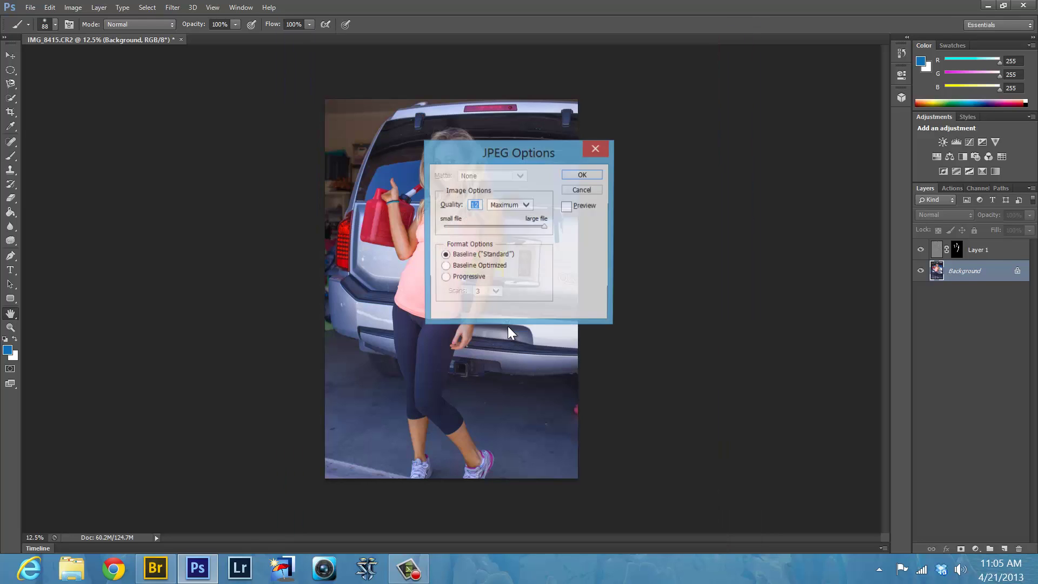
{"action": "left_click", "coordinate": [592, 176]}
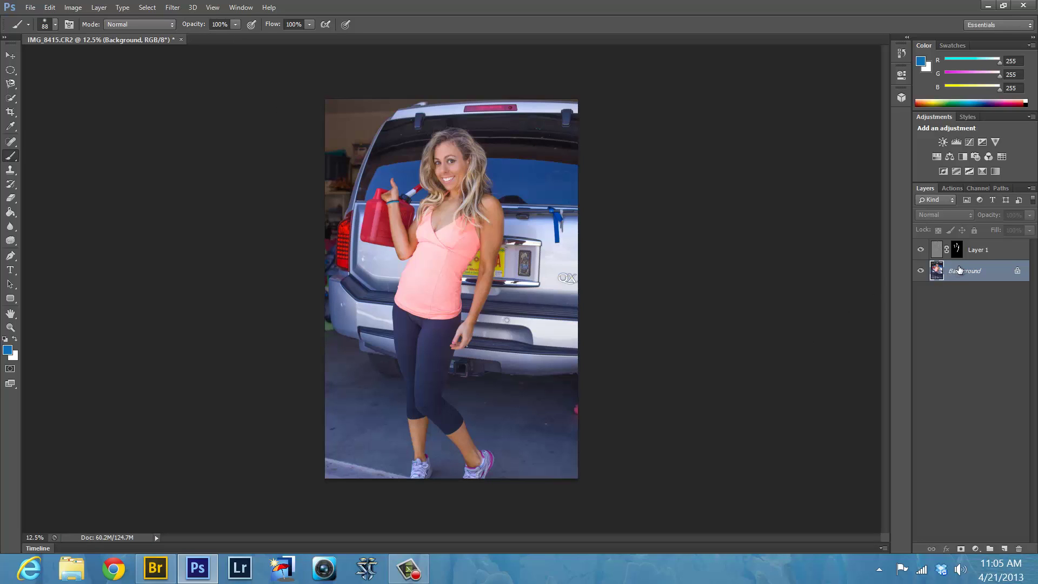
{"action": "left_click", "coordinate": [181, 40]}
{"action": "left_click", "coordinate": [510, 218]}
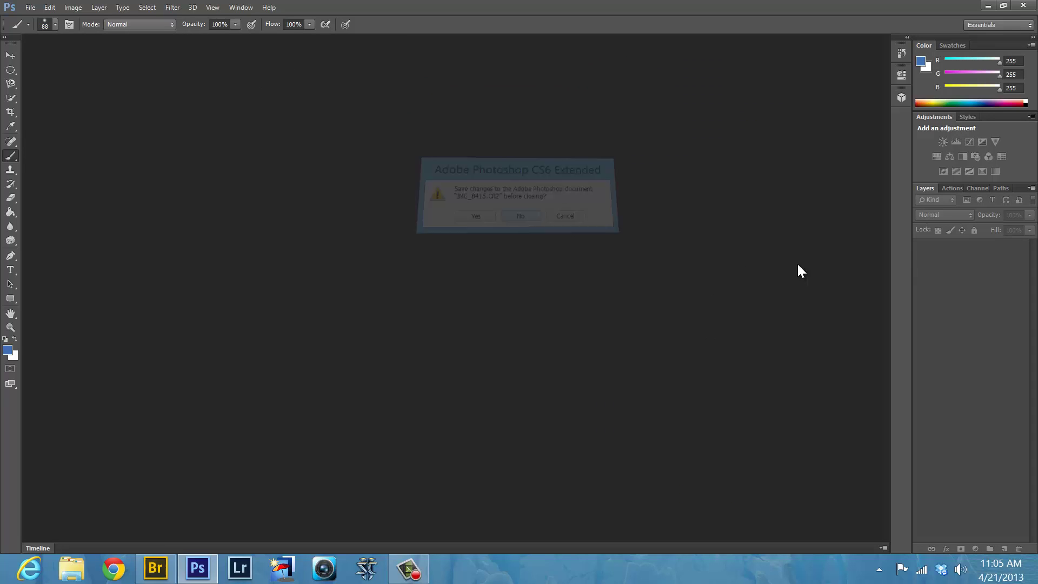